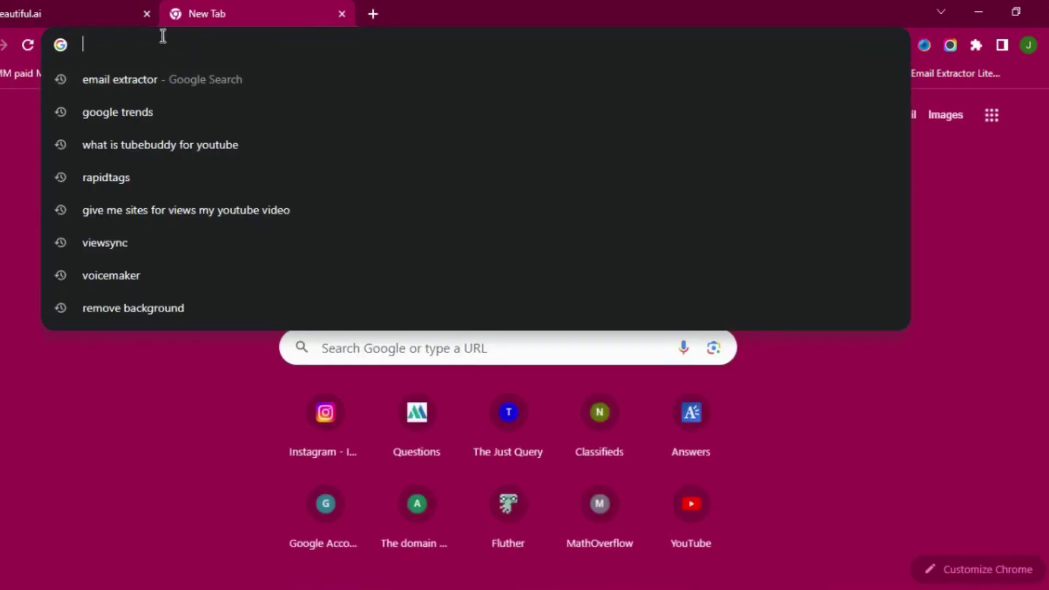
{"action": "left_click", "coordinate": [56, 5]}
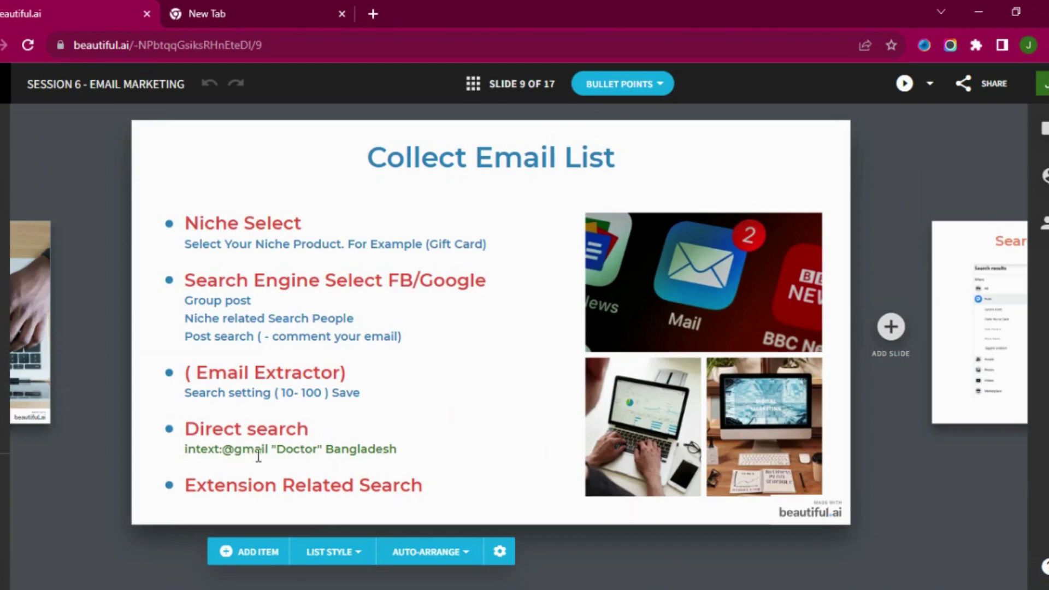
{"action": "left_click", "coordinate": [224, 13]}
{"action": "left_click", "coordinate": [181, 47]}
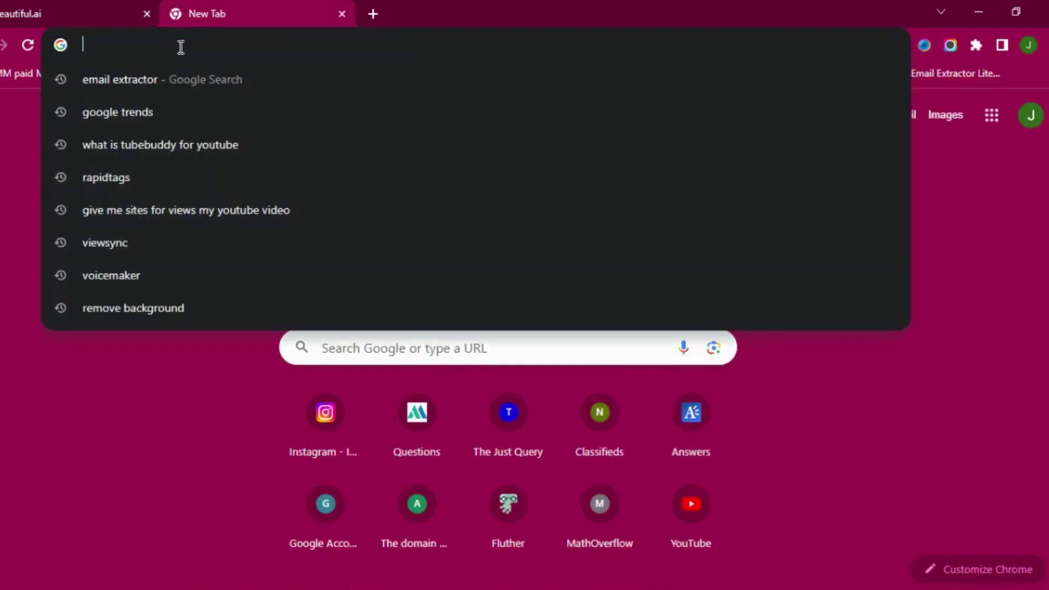
{"action": "type", "text": "inte"}
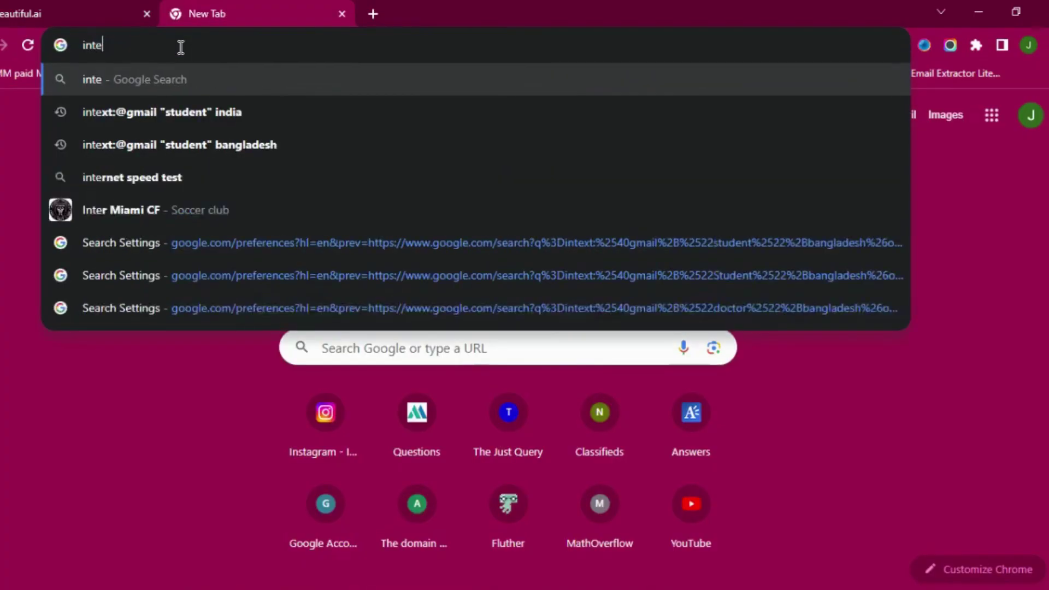
{"action": "type", "text": "xr"}
{"action": "key", "text": "BackSpace"}
{"action": "type", "text": "t"}
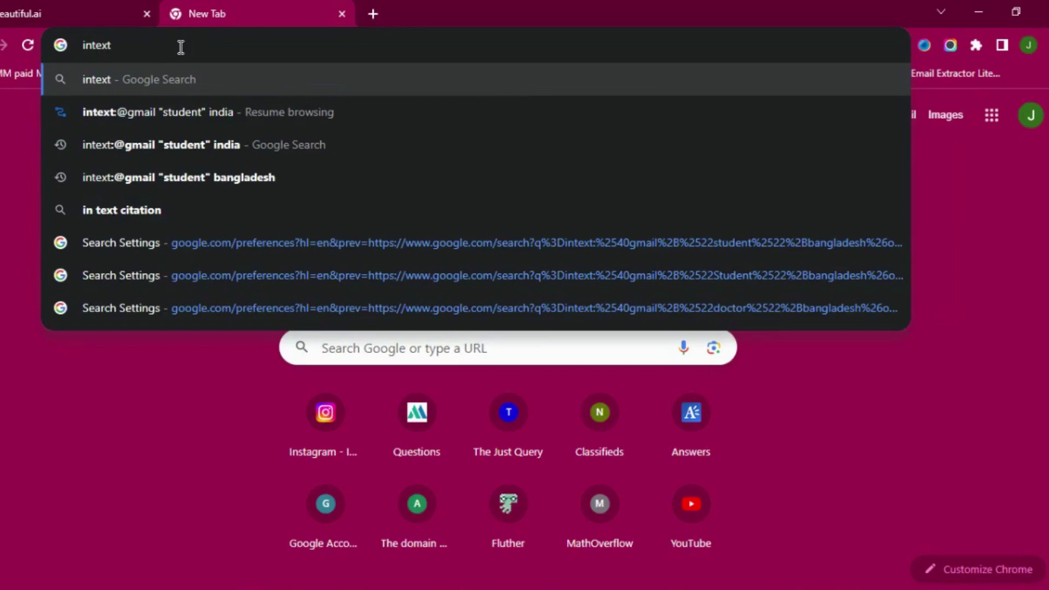
{"action": "type", "text": ":"}
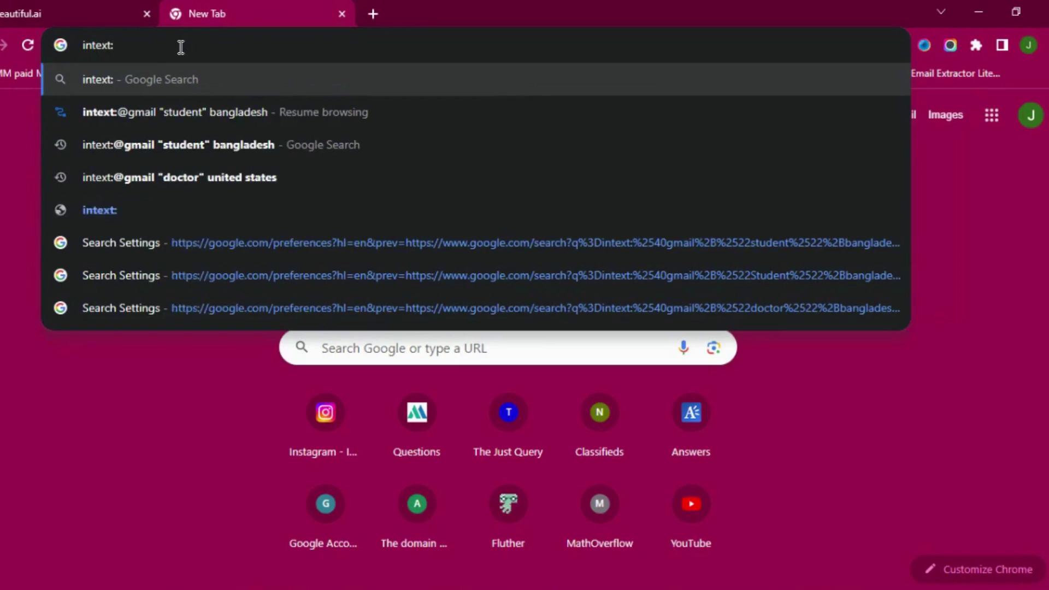
{"action": "type", "text": "@"}
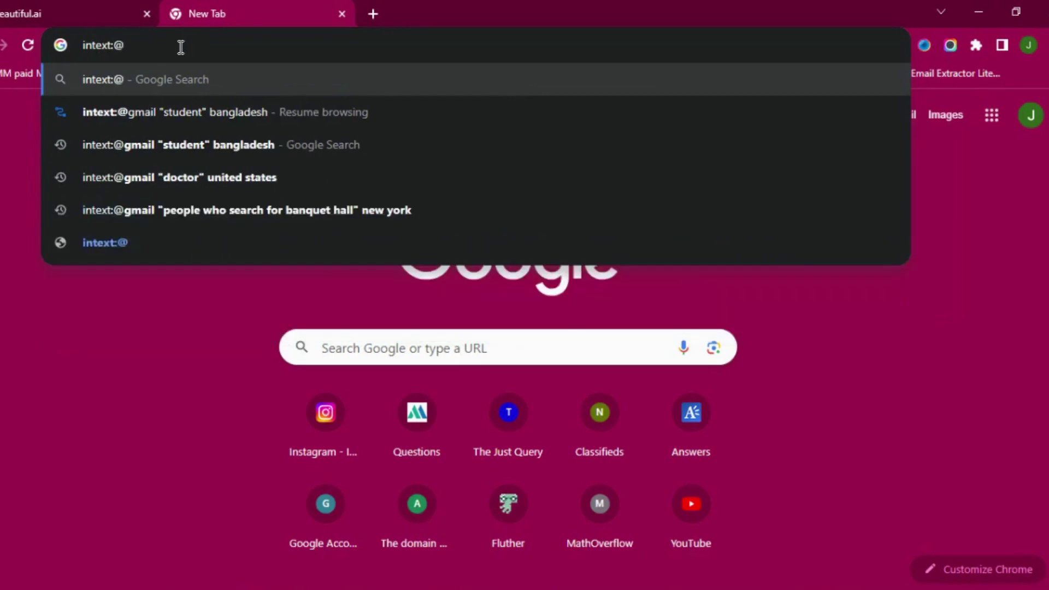
{"action": "type", "text": "gmail "}
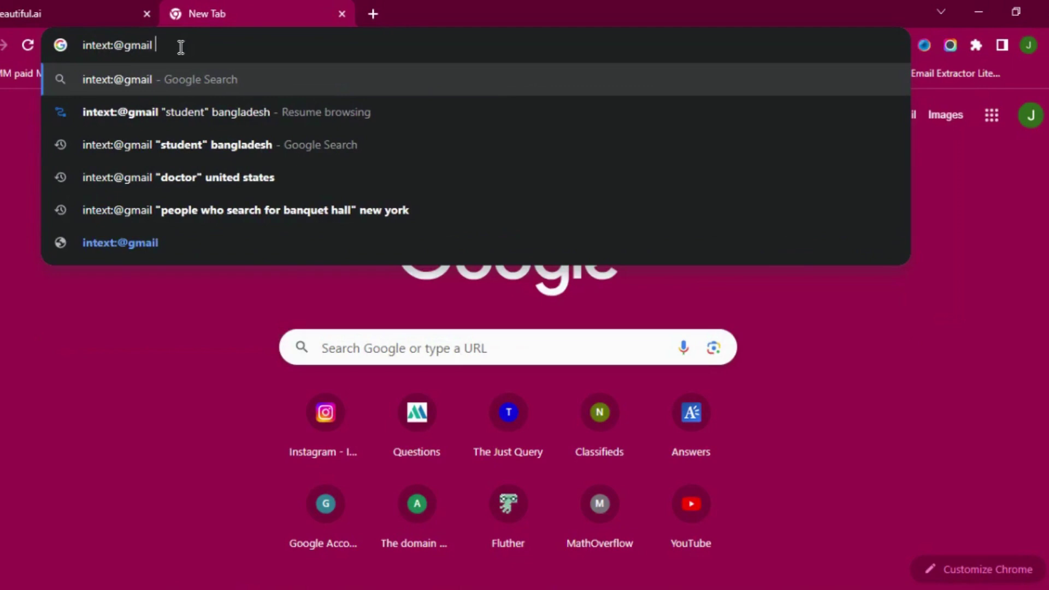
{"action": "type", "text": "\""}
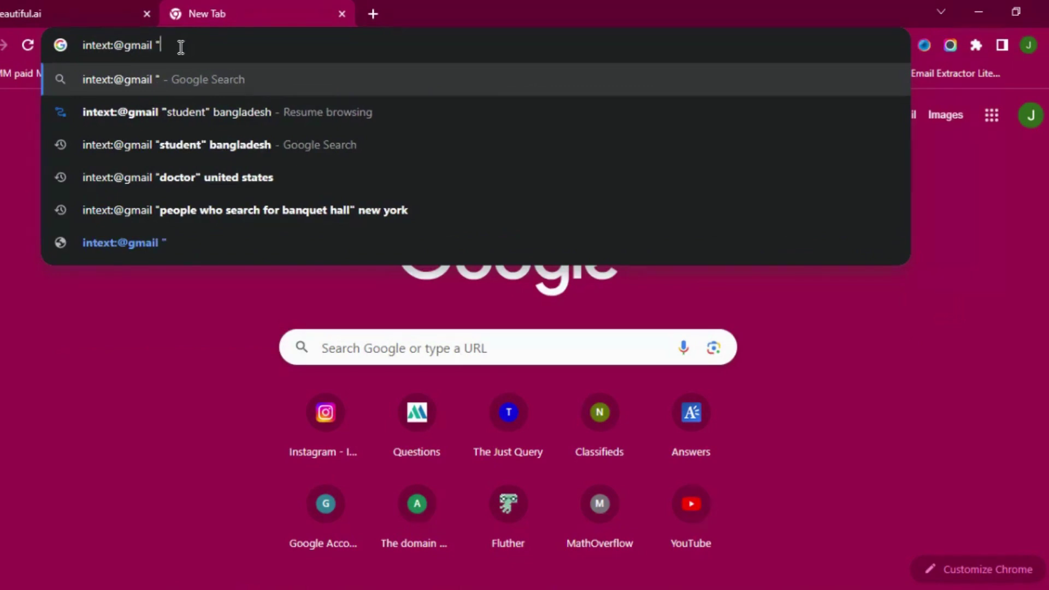
{"action": "type", "text": "doc"}
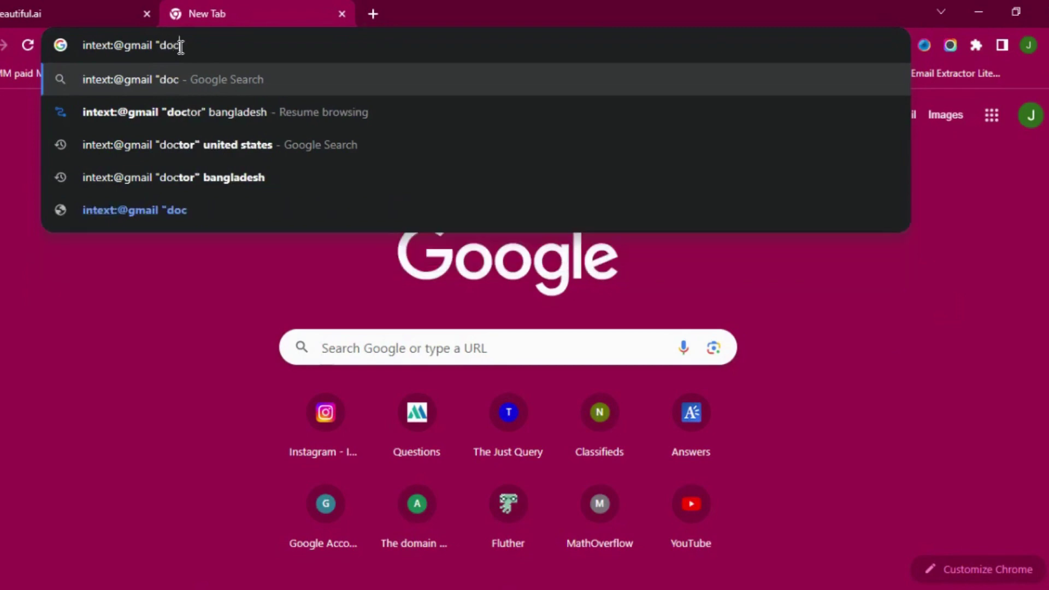
{"action": "type", "text": "tor"}
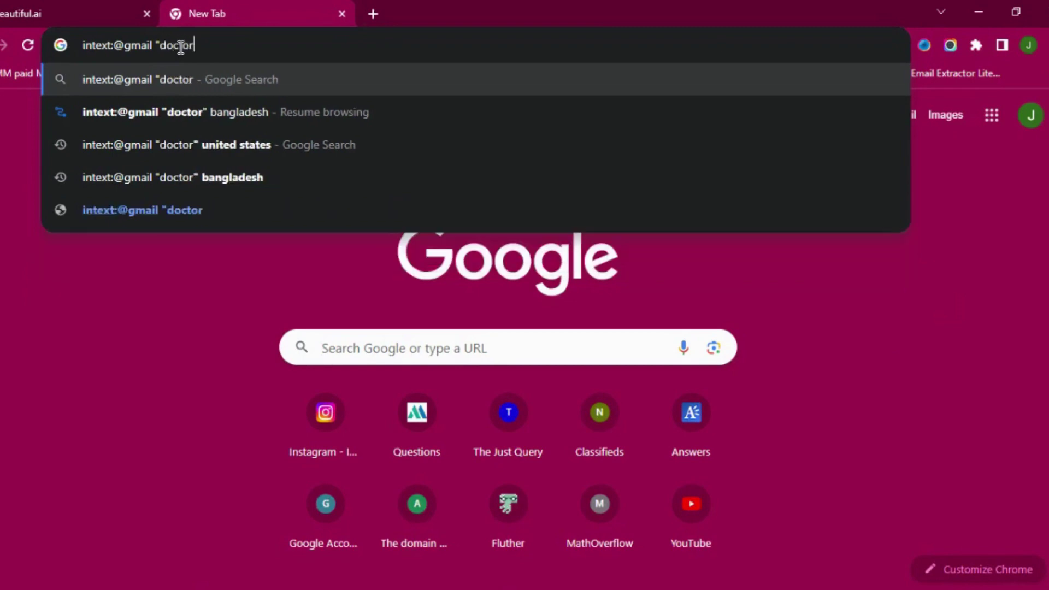
{"action": "key", "text": "BackSpace"}
{"action": "key", "text": "BackSpace"}
{"action": "key", "text": "BackSpace"}
{"action": "key", "text": "BackSpace"}
{"action": "key", "text": "BackSpace"}
{"action": "key", "text": "BackSpace"}
{"action": "type", "text": "D"}
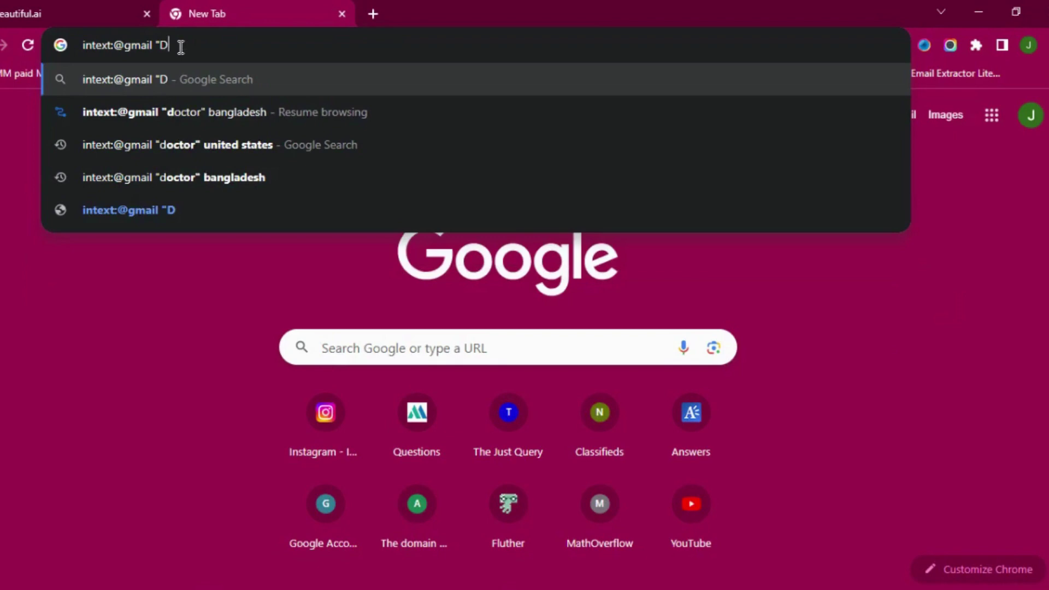
{"action": "type", "text": "octor\""}
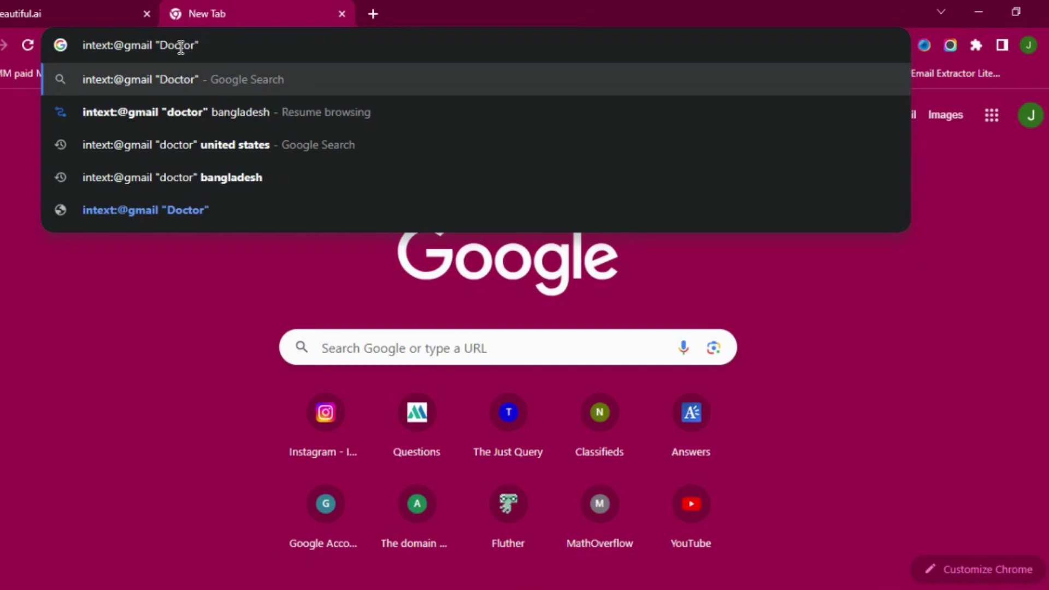
{"action": "type", "text": " I"}
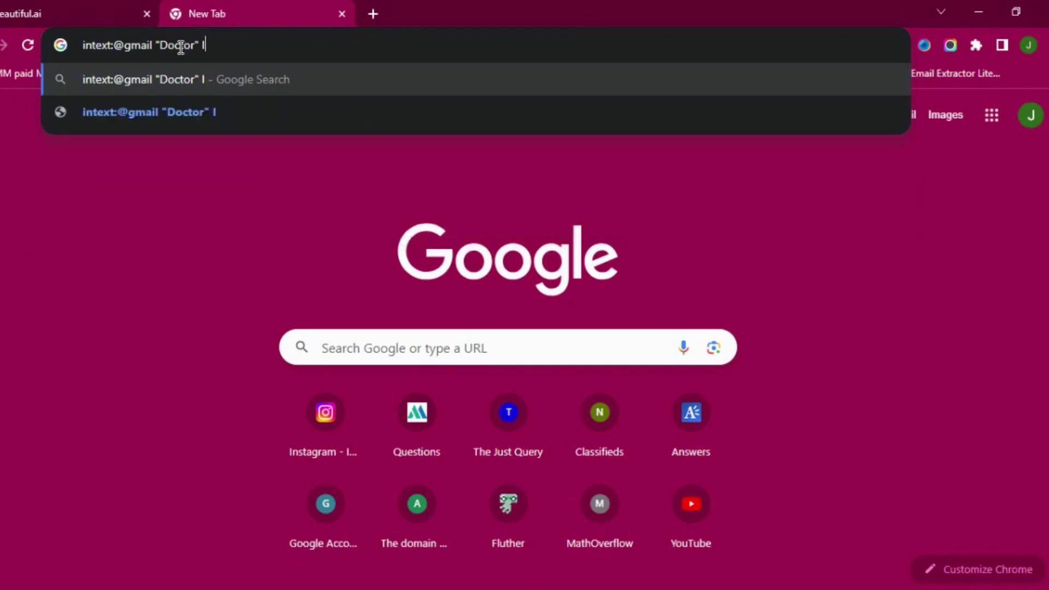
{"action": "type", "text": "ndia"}
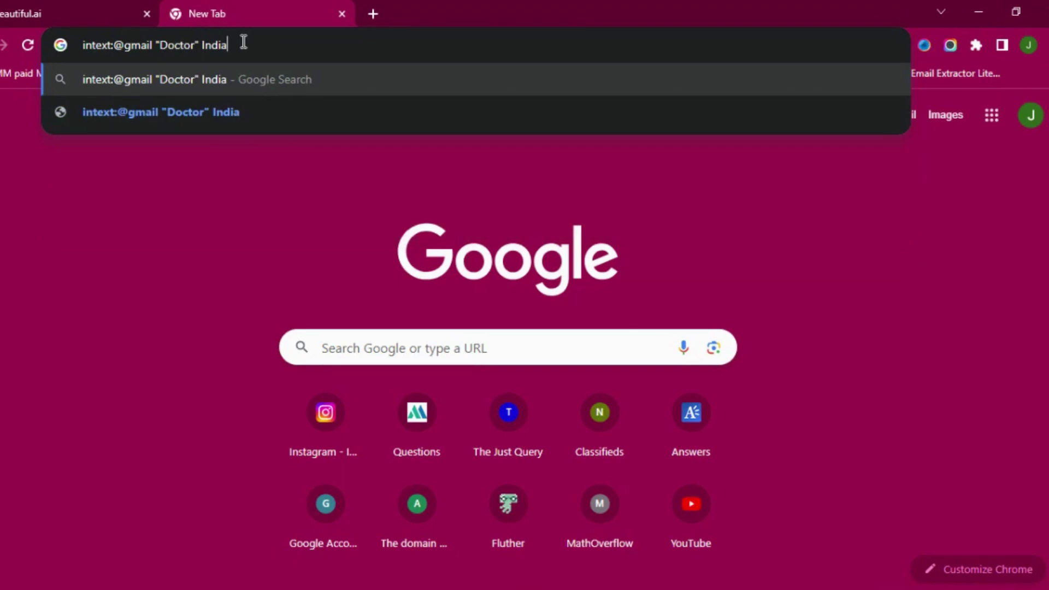
{"action": "key", "text": "Return"}
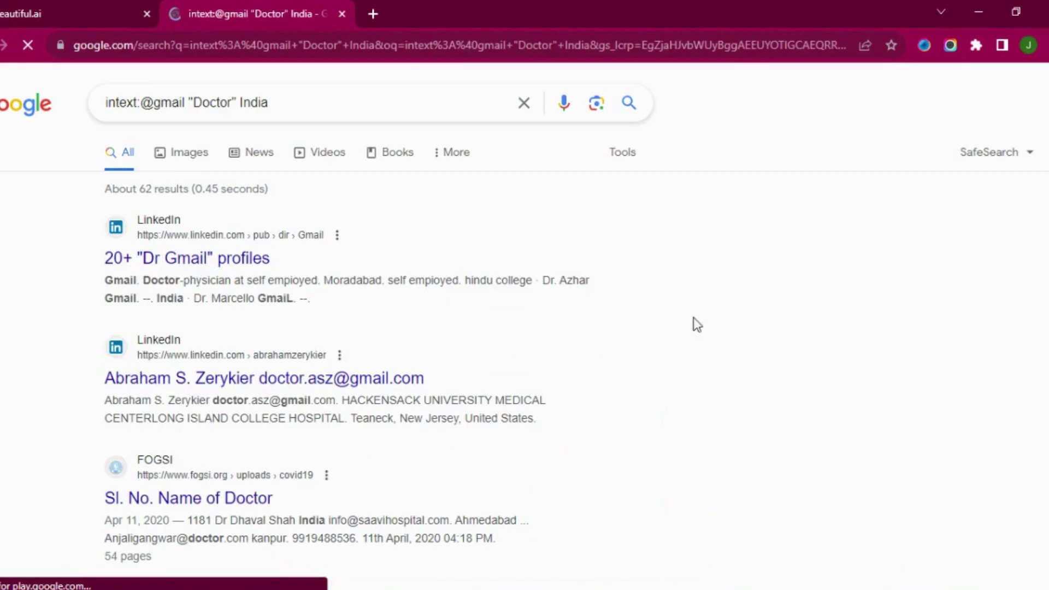
{"action": "scroll", "coordinate": [698, 324], "scroll_direction": "down", "scroll_amount": 10}
{"action": "scroll", "coordinate": [524, 327], "scroll_direction": "down", "scroll_amount": 1}
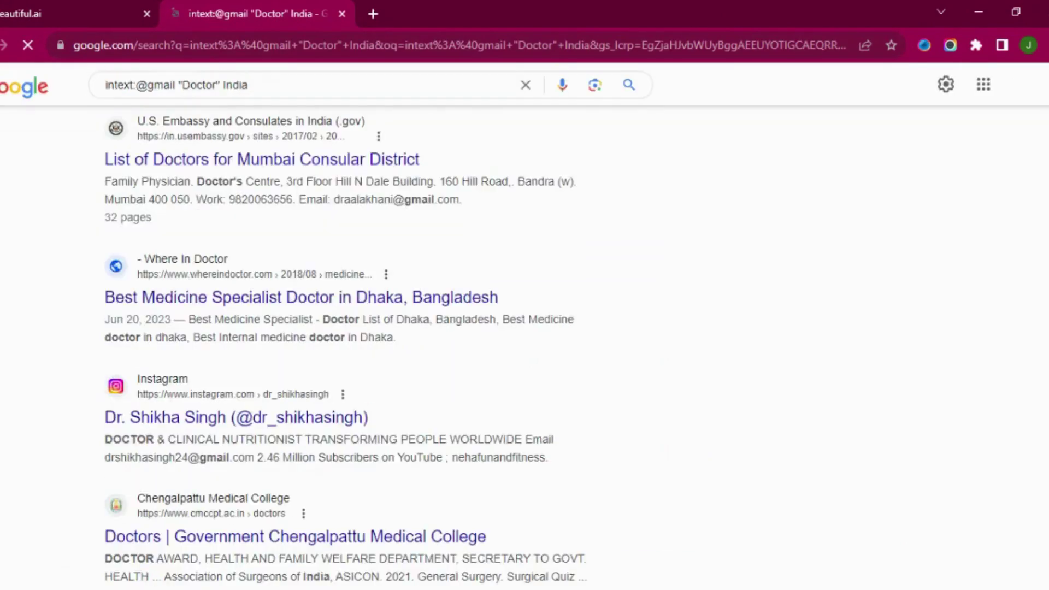
{"action": "scroll", "coordinate": [525, 328], "scroll_direction": "down", "scroll_amount": 10}
{"action": "scroll", "coordinate": [525, 328], "scroll_direction": "down", "scroll_amount": 10}
{"action": "scroll", "coordinate": [525, 328], "scroll_direction": "down", "scroll_amount": 10}
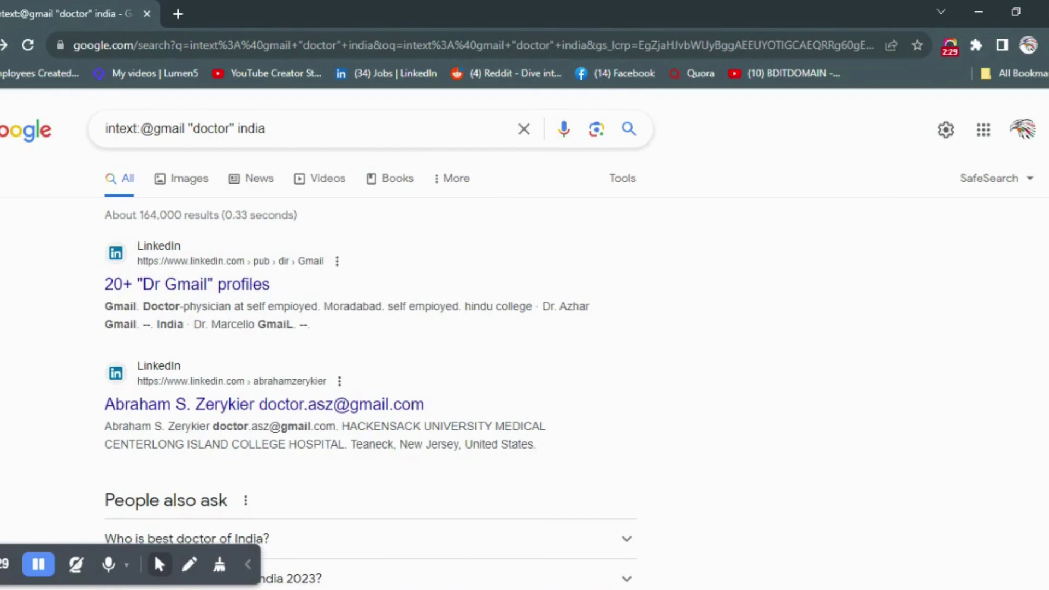
{"action": "scroll", "coordinate": [525, 328], "scroll_direction": "down", "scroll_amount": 1}
{"action": "scroll", "coordinate": [361, 328], "scroll_direction": "down", "scroll_amount": 4}
{"action": "scroll", "coordinate": [360, 329], "scroll_direction": "down", "scroll_amount": 1}
{"action": "scroll", "coordinate": [362, 328], "scroll_direction": "down", "scroll_amount": 5}
{"action": "scroll", "coordinate": [361, 329], "scroll_direction": "down", "scroll_amount": 4}
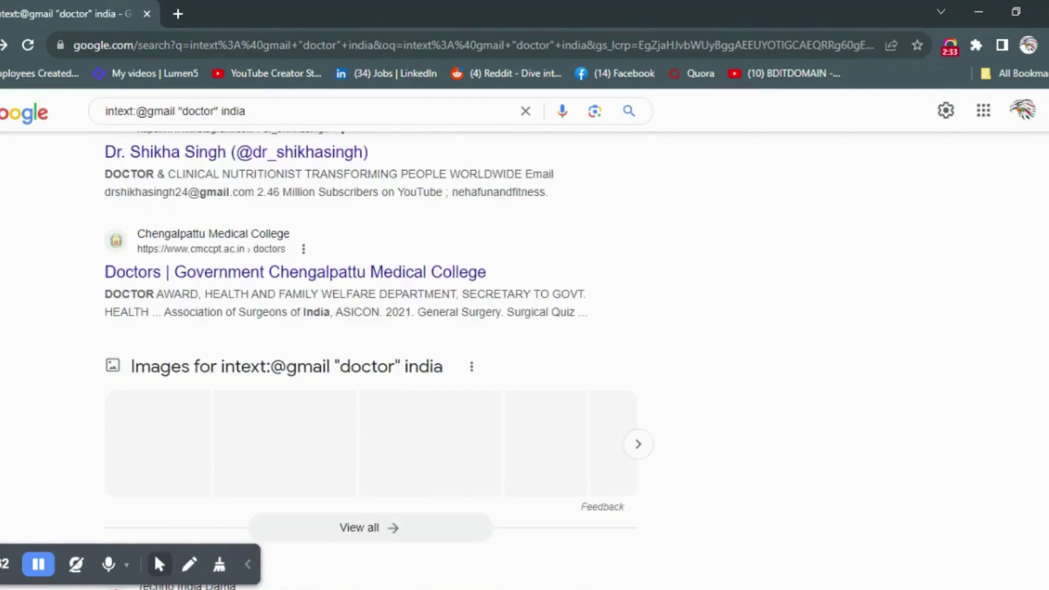
{"action": "scroll", "coordinate": [361, 329], "scroll_direction": "up", "scroll_amount": 15}
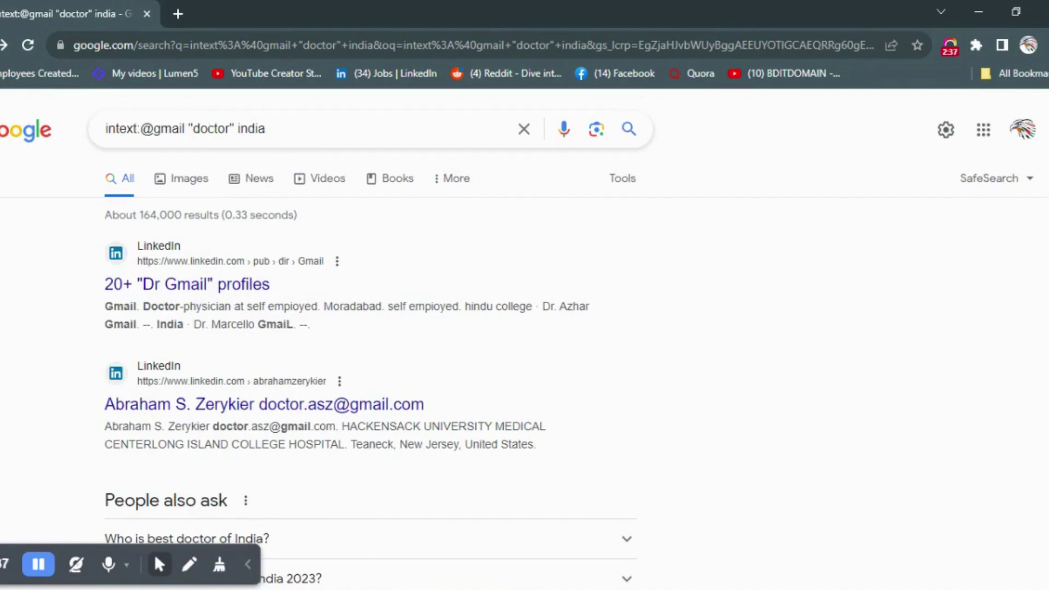
{"action": "scroll", "coordinate": [361, 328], "scroll_direction": "down", "scroll_amount": 6}
{"action": "scroll", "coordinate": [361, 328], "scroll_direction": "down", "scroll_amount": 4}
{"action": "scroll", "coordinate": [361, 327], "scroll_direction": "down", "scroll_amount": 8}
{"action": "scroll", "coordinate": [361, 328], "scroll_direction": "down", "scroll_amount": 5}
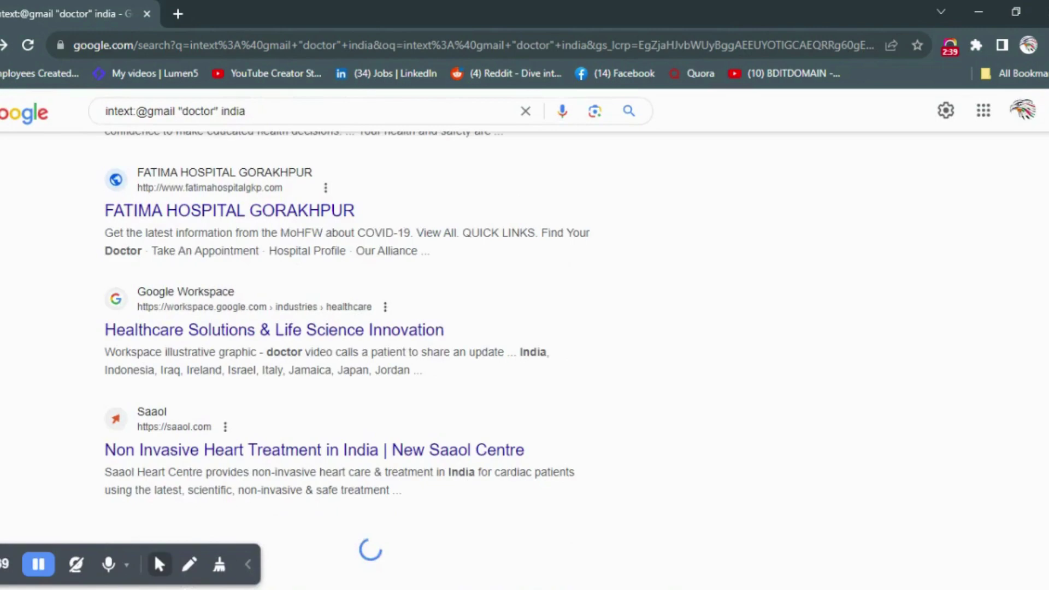
{"action": "scroll", "coordinate": [361, 328], "scroll_direction": "down", "scroll_amount": 5}
{"action": "scroll", "coordinate": [361, 328], "scroll_direction": "down", "scroll_amount": 5}
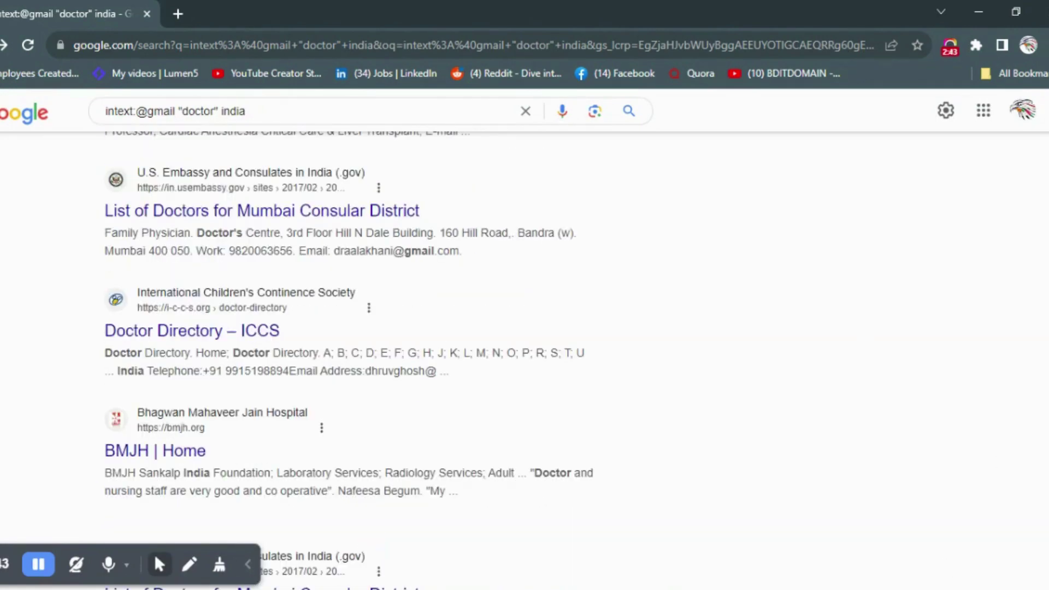
{"action": "scroll", "coordinate": [361, 328], "scroll_direction": "down", "scroll_amount": 5}
{"action": "scroll", "coordinate": [361, 327], "scroll_direction": "down", "scroll_amount": 3}
{"action": "scroll", "coordinate": [361, 328], "scroll_direction": "down", "scroll_amount": 5}
{"action": "scroll", "coordinate": [748, 232], "scroll_direction": "up", "scroll_amount": 5}
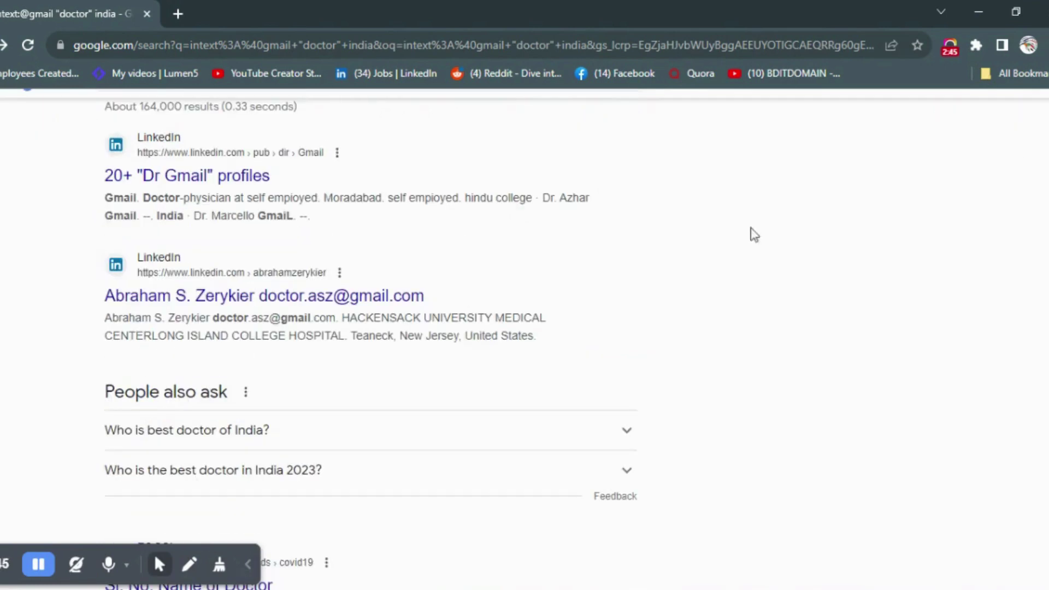
{"action": "scroll", "coordinate": [749, 232], "scroll_direction": "up", "scroll_amount": 3}
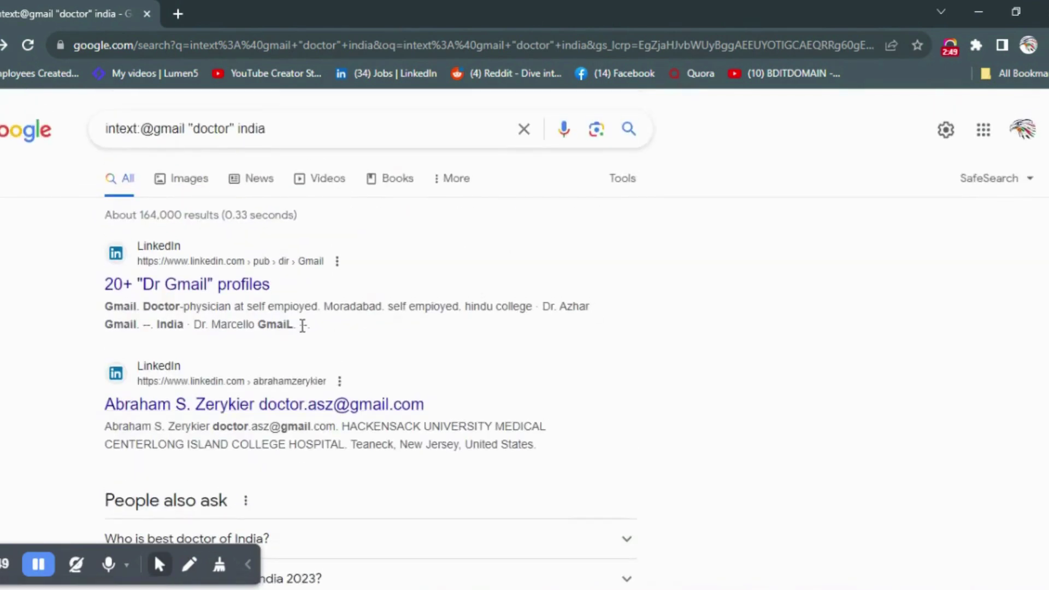
Open spunkyworld.com/demos/extractor.htm (Email Extractor Lite 1.6.1) in its own tab, plus a blank tab
{"action": "key", "text": "ctrl+a"}
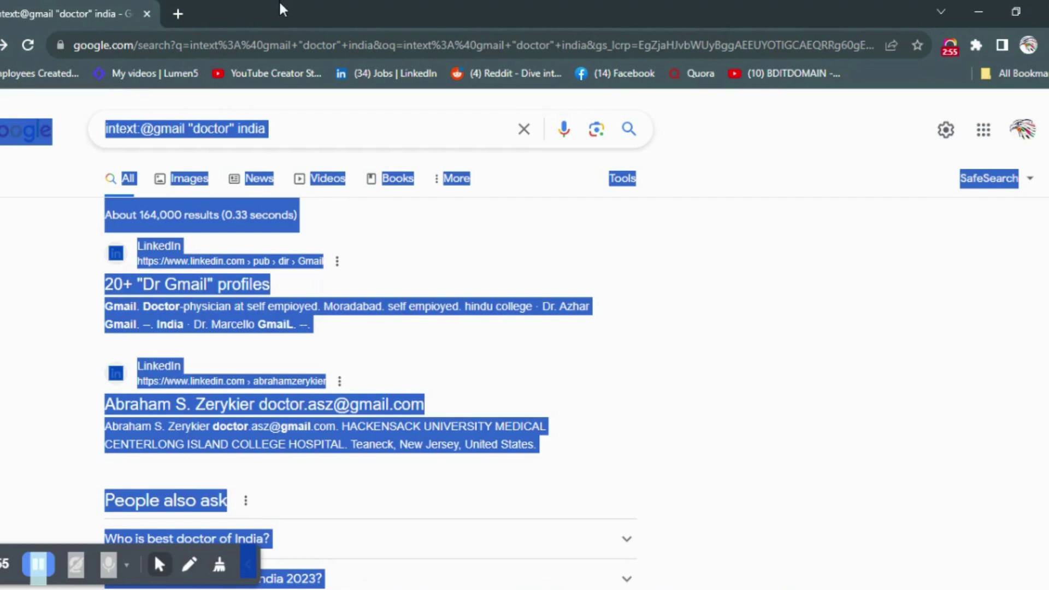
{"action": "left_click", "coordinate": [178, 14]}
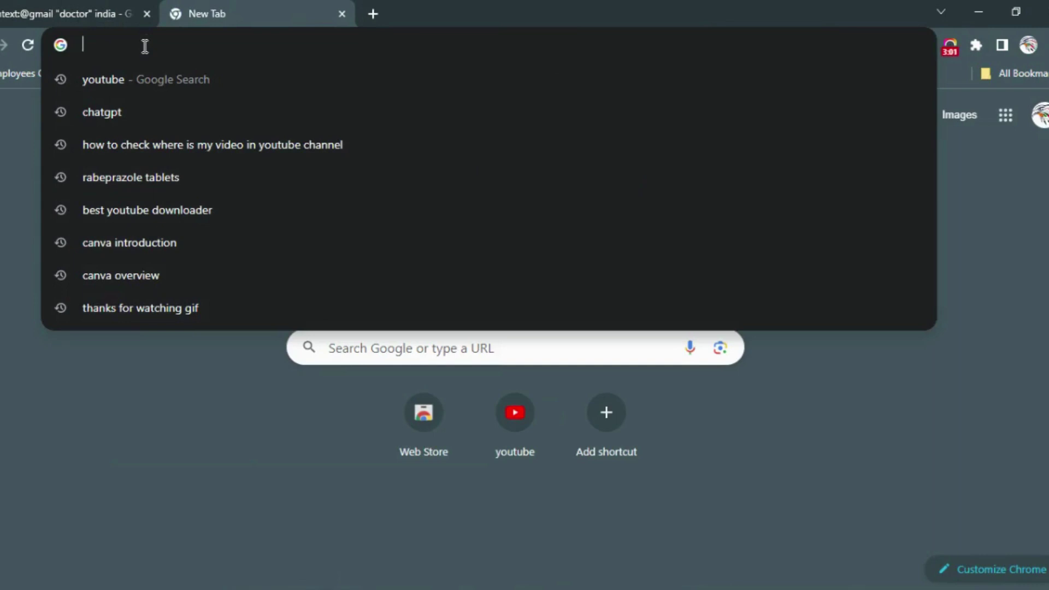
{"action": "type", "text": "spunk"}
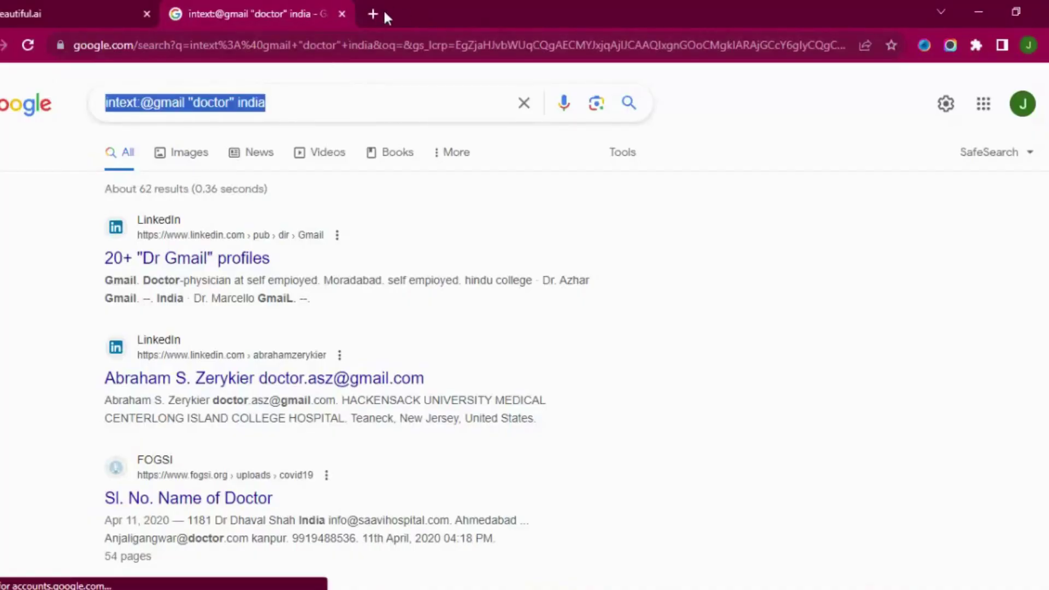
{"action": "left_click", "coordinate": [374, 13]}
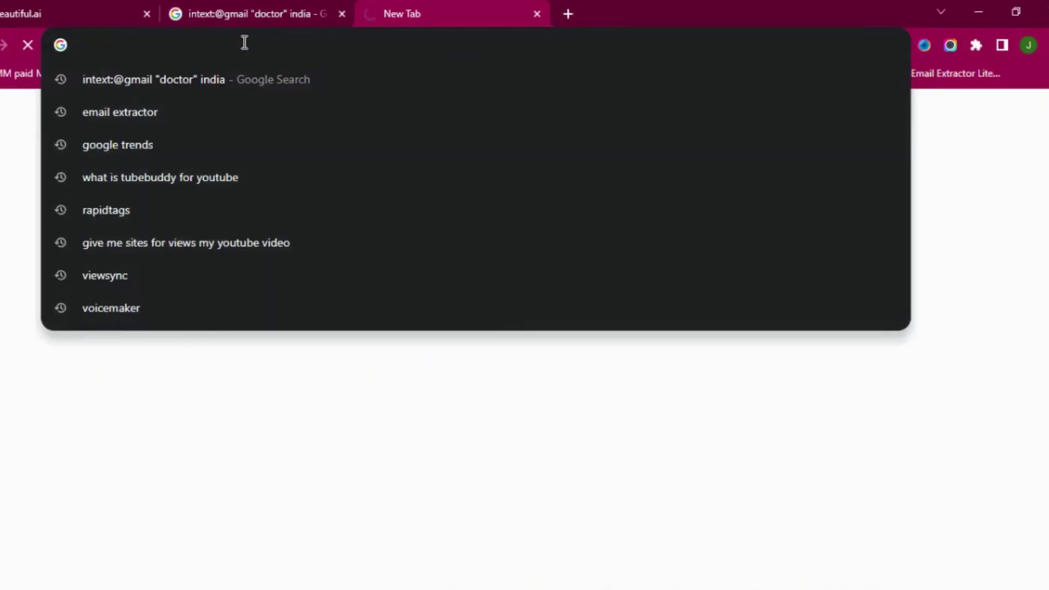
{"action": "type", "text": "spun"}
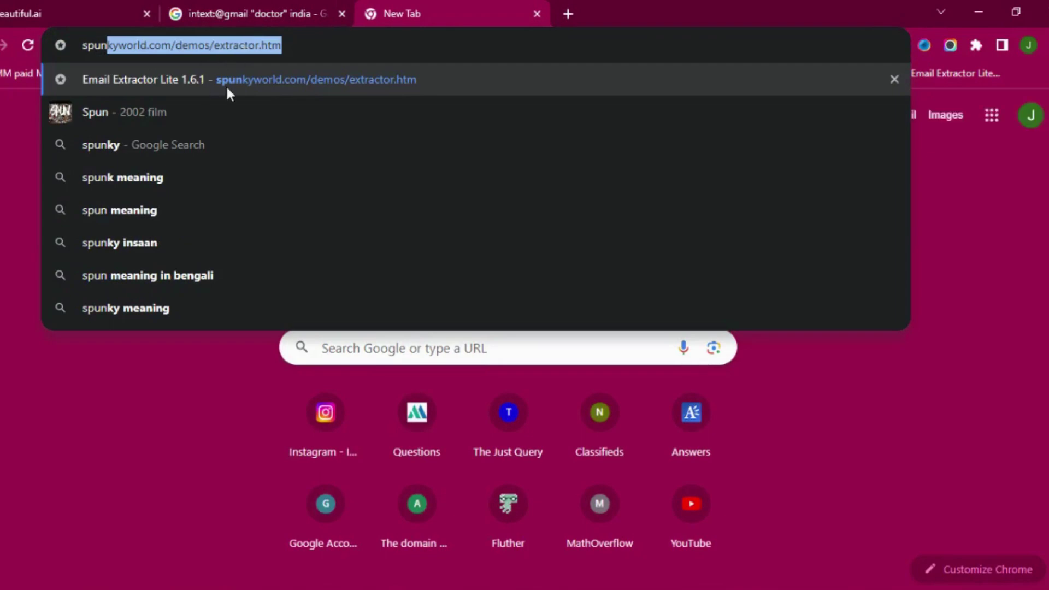
{"action": "left_click", "coordinate": [329, 83]}
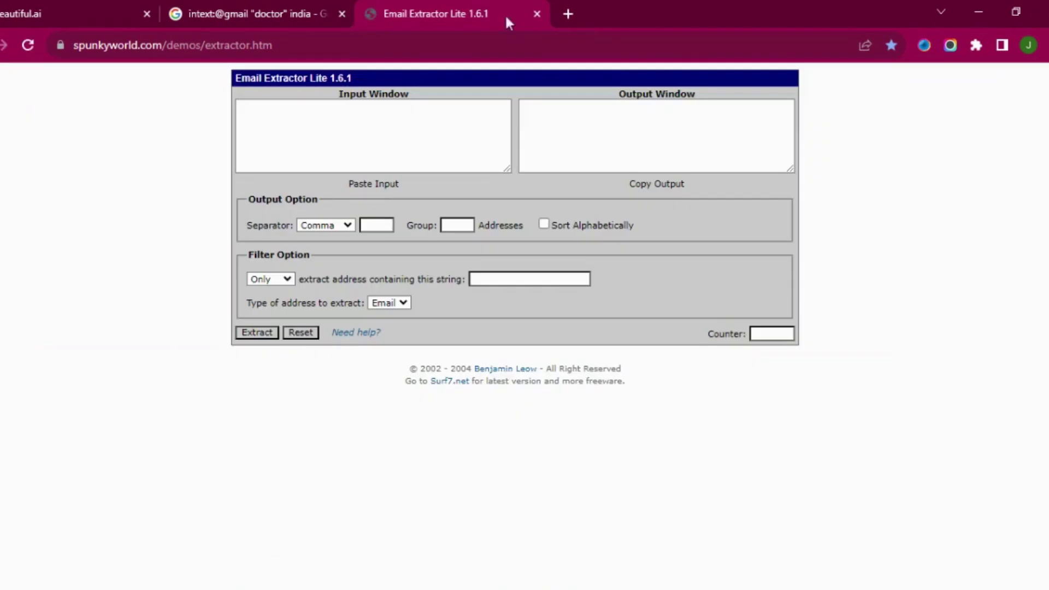
{"action": "left_click", "coordinate": [566, 14]}
Search Google for 'email extractor', skim the results, and go back to the Email Extractor Lite tab
{"action": "left_click", "coordinate": [227, 44]}
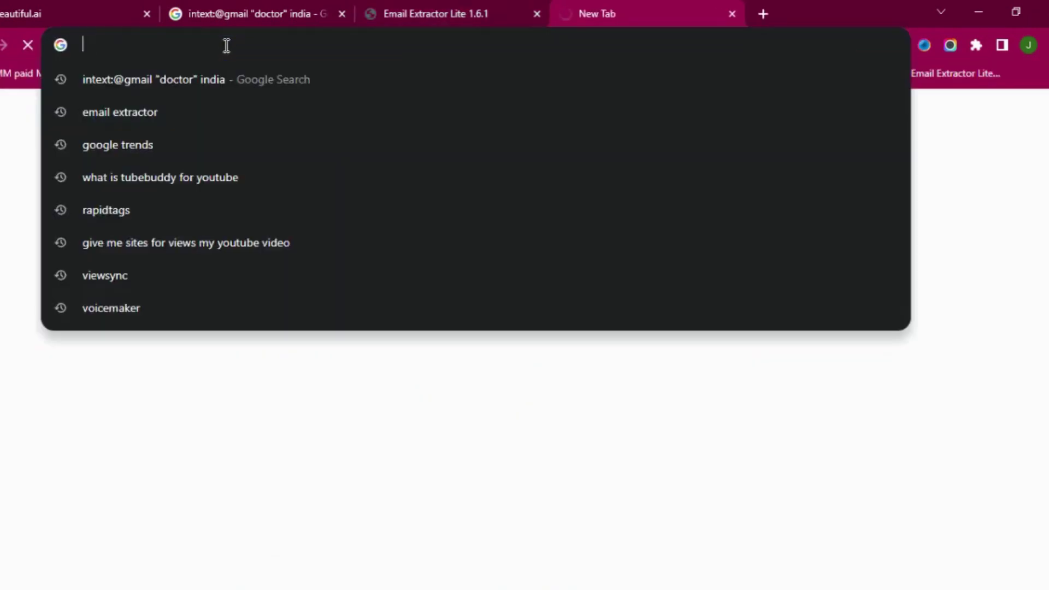
{"action": "type", "text": "email ex"}
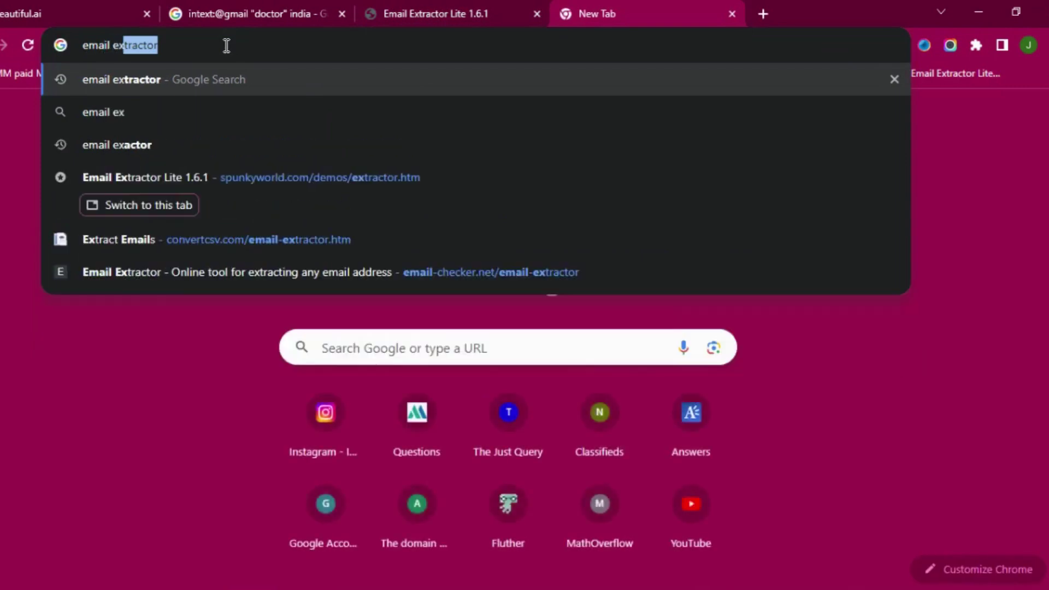
{"action": "type", "text": "t"}
{"action": "key", "text": "Return"}
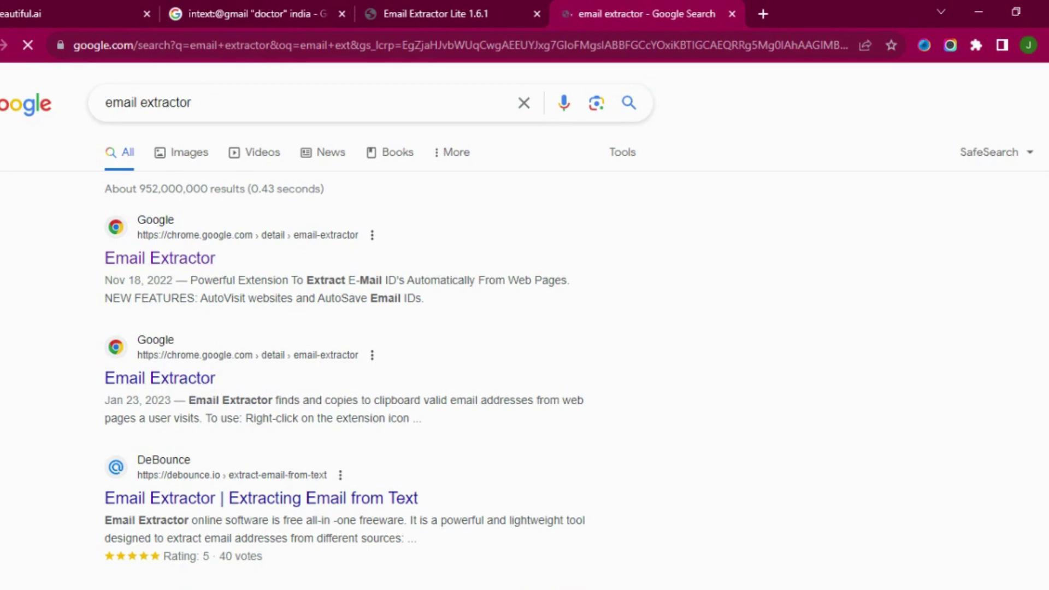
{"action": "scroll", "coordinate": [605, 183], "scroll_direction": "down", "scroll_amount": 2}
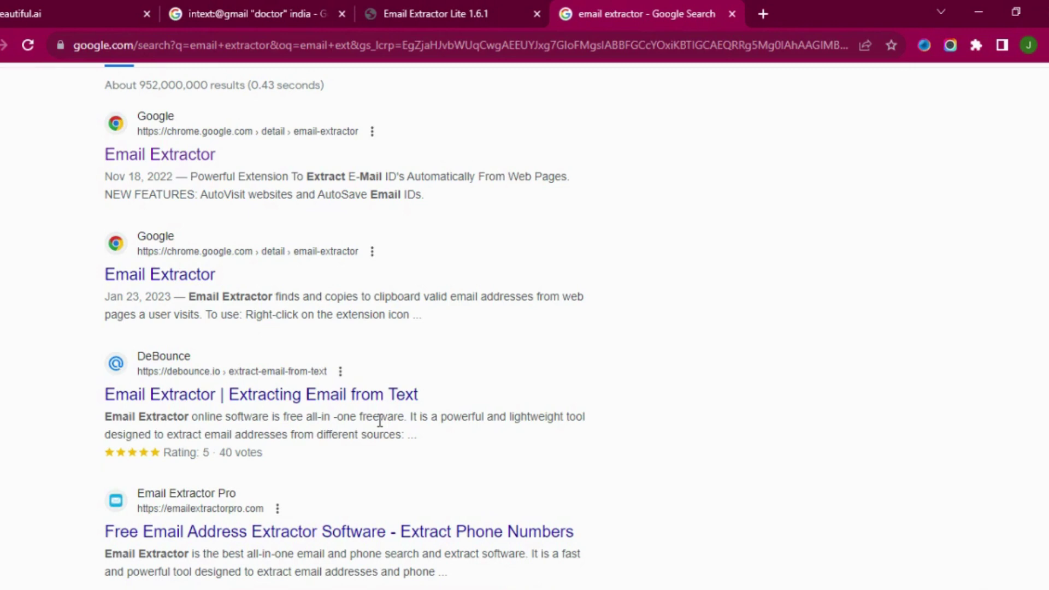
{"action": "left_click", "coordinate": [488, 6]}
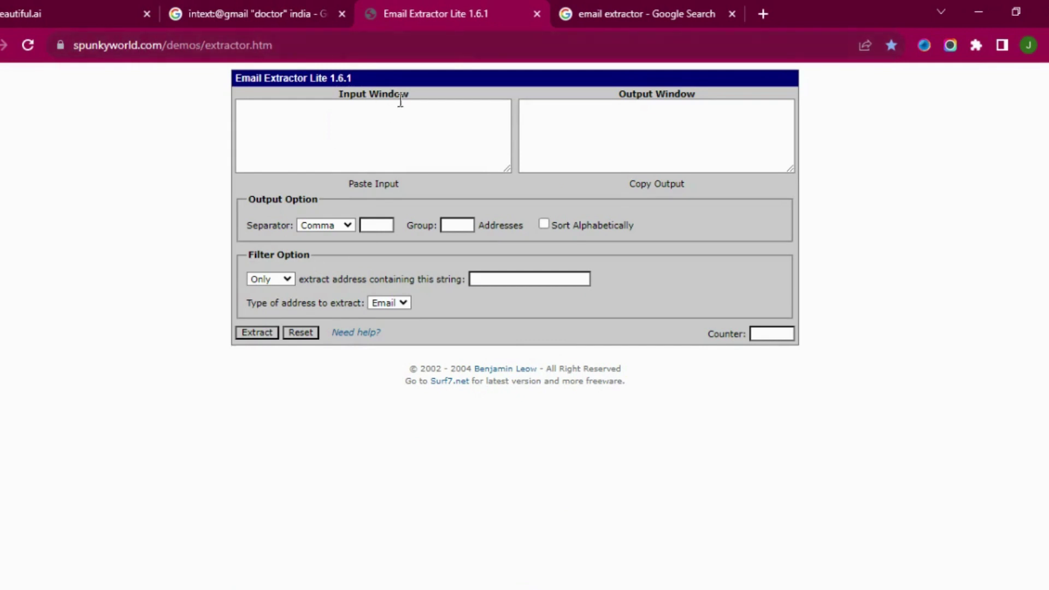
Paste the copied doctor search-results text into the Input Window
{"action": "left_click", "coordinate": [282, 116]}
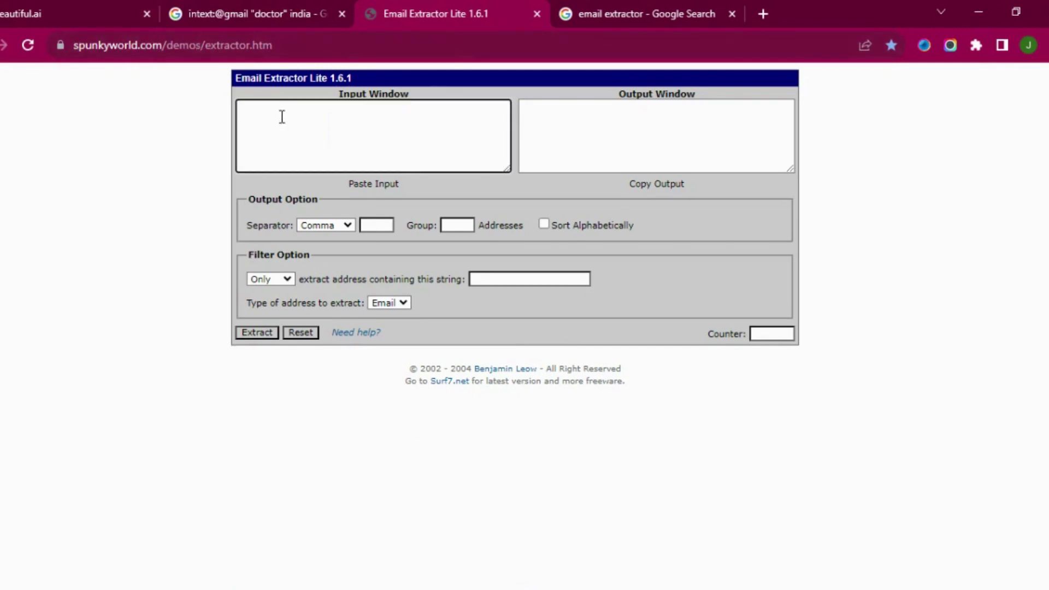
{"action": "key", "text": "ctrl+v"}
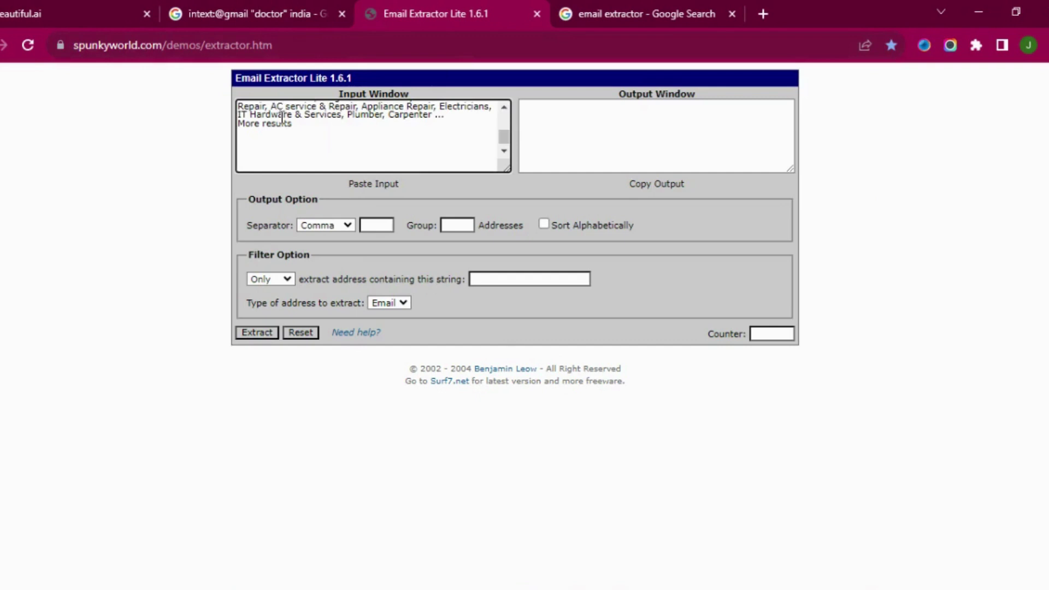
{"action": "left_click_drag", "start_coordinate": [504, 137], "coordinate": [509, 121]}
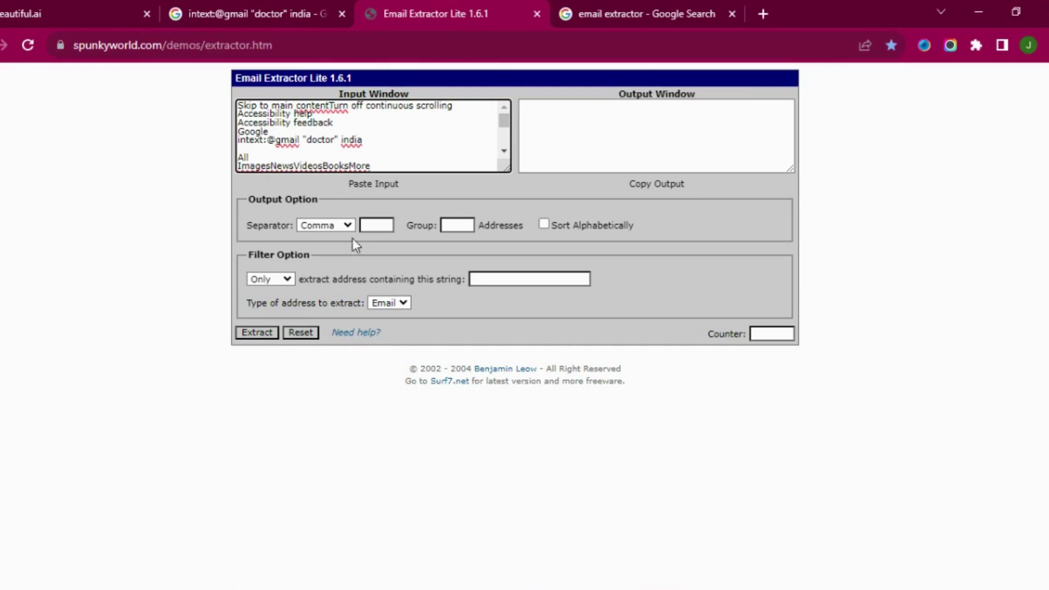
Set the separator to New Line, keep the Only and Email filters, and sort alphabetically
{"action": "left_click", "coordinate": [346, 226]}
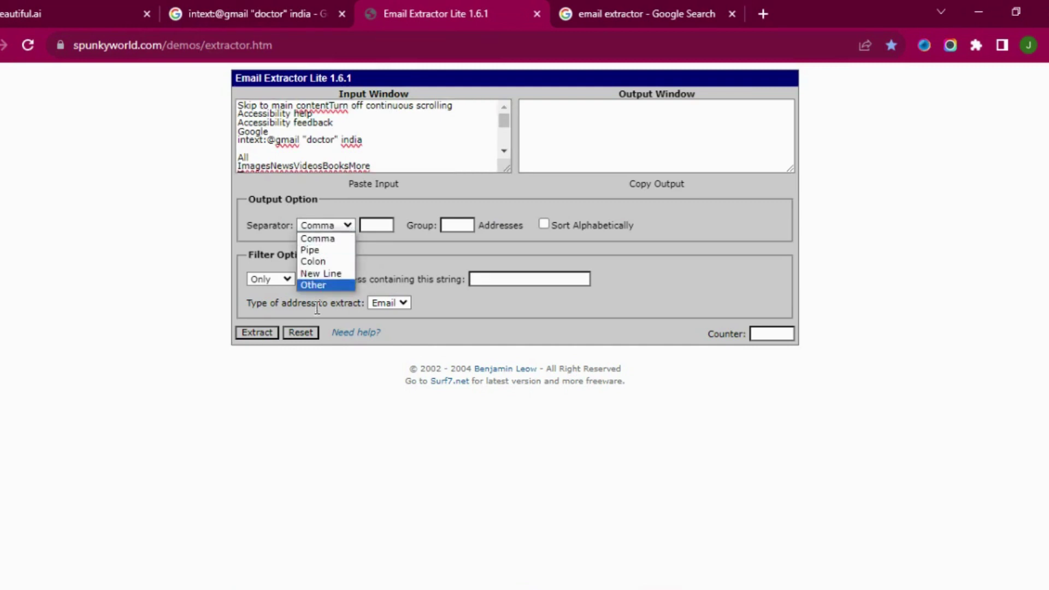
{"action": "left_click", "coordinate": [318, 274]}
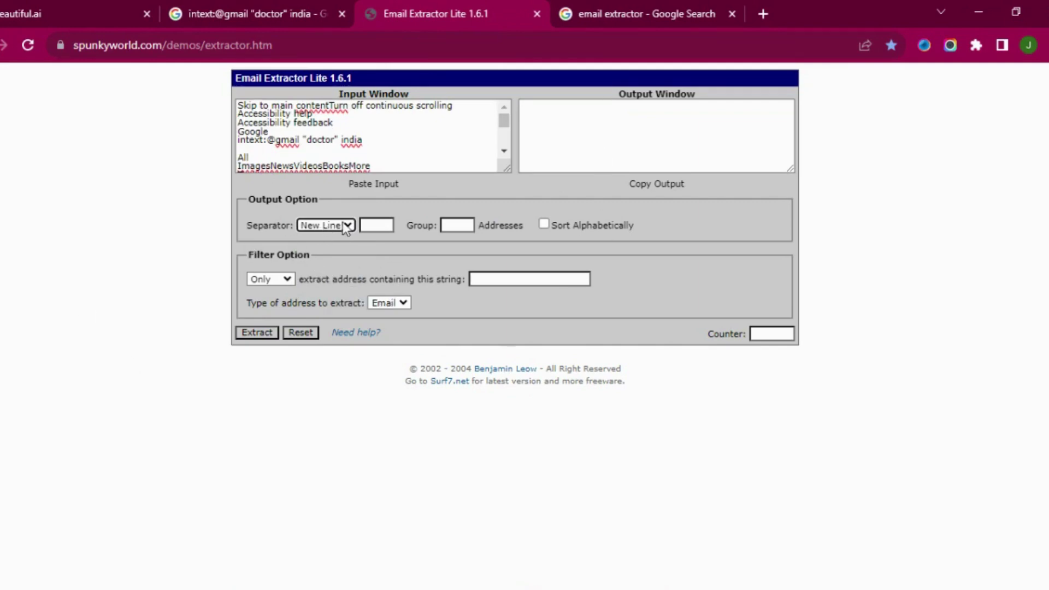
{"action": "left_click", "coordinate": [287, 280]}
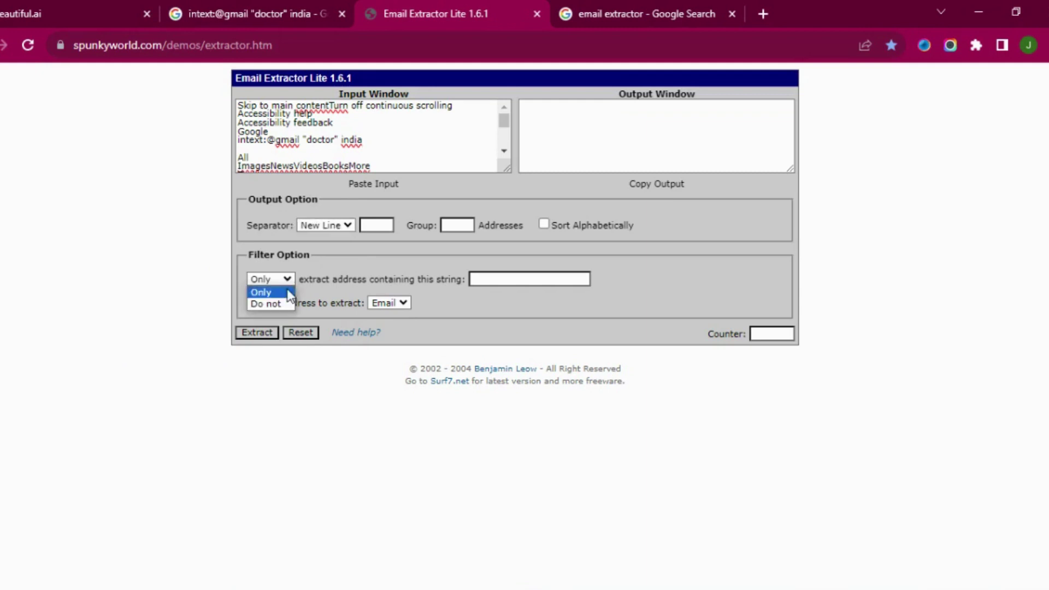
{"action": "left_click", "coordinate": [289, 291]}
{"action": "left_click", "coordinate": [405, 304]}
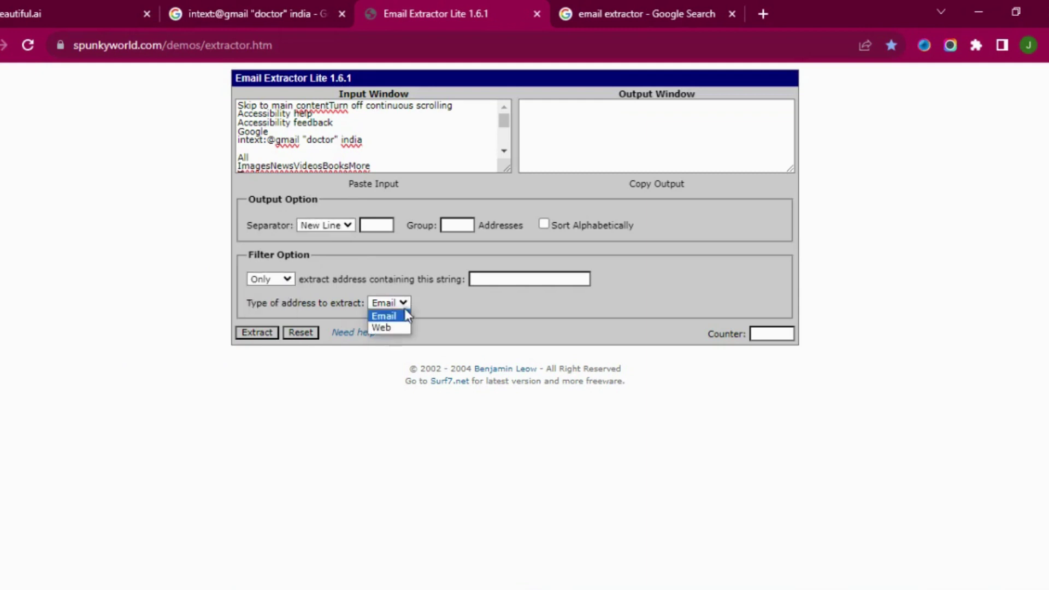
{"action": "left_click", "coordinate": [402, 312]}
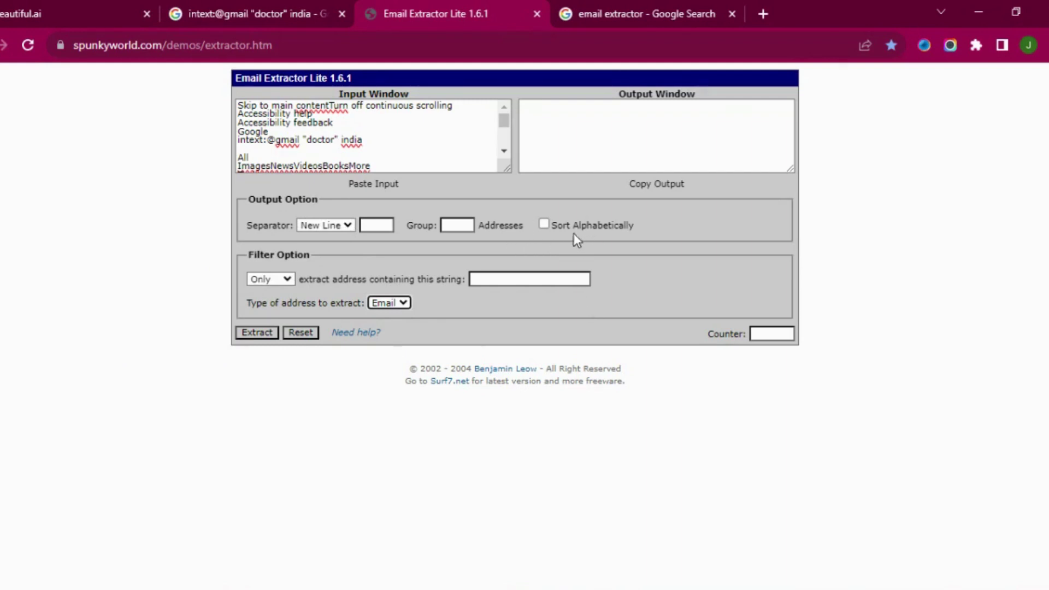
{"action": "left_click", "coordinate": [544, 226]}
Extract the 22 sorted addresses, then reselect all text on the results tab and return
{"action": "left_click", "coordinate": [265, 341]}
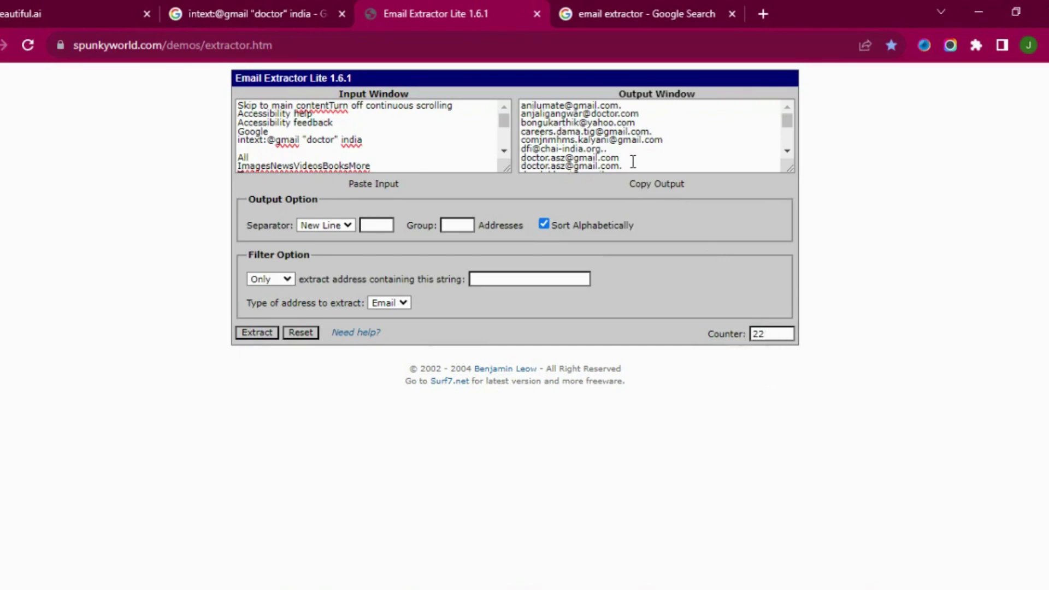
{"action": "left_click", "coordinate": [268, 3]}
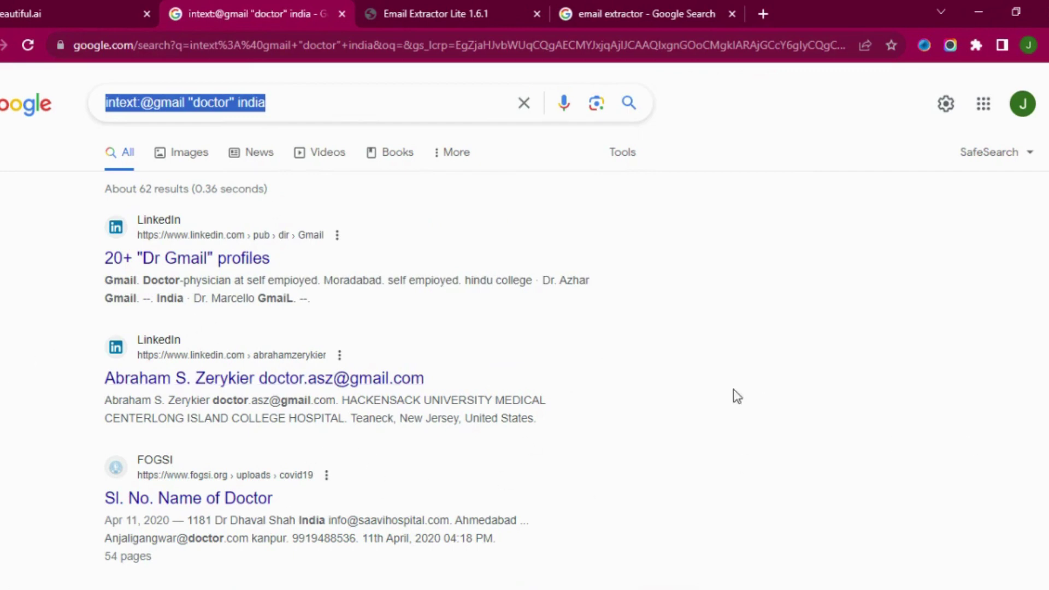
{"action": "left_click", "coordinate": [699, 392]}
{"action": "key", "text": "ctrl+a"}
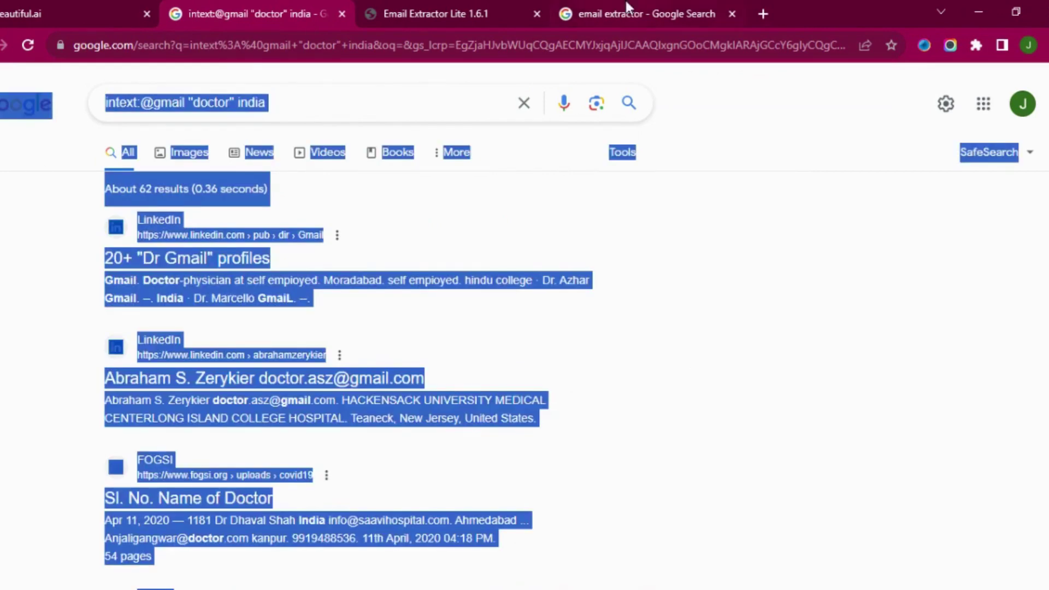
{"action": "left_click", "coordinate": [403, 7]}
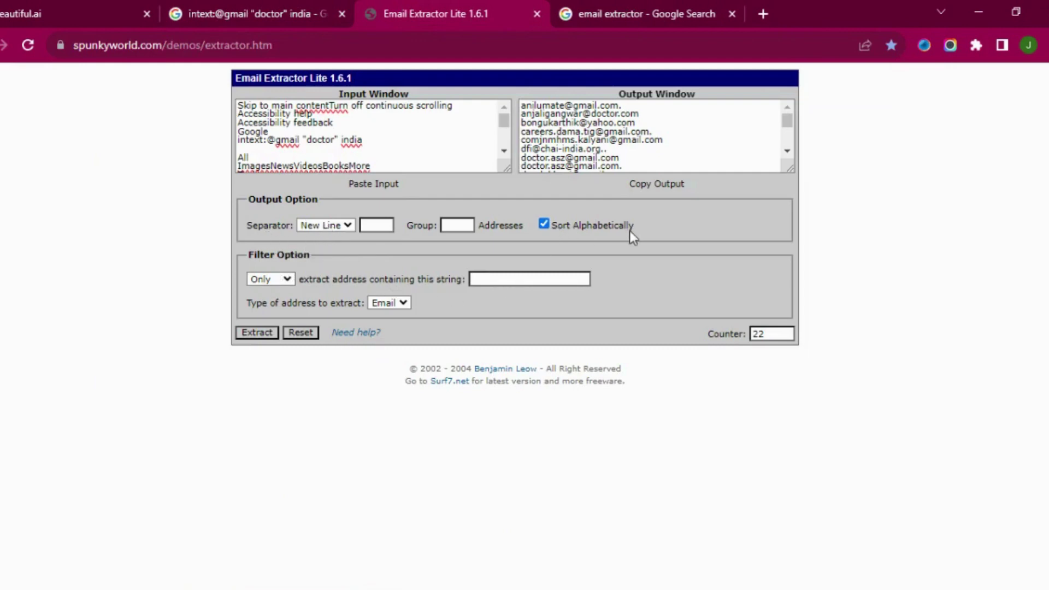
Select the full list of 22 addresses in the Output Window
{"action": "left_click", "coordinate": [260, 332]}
{"action": "left_click_drag", "start_coordinate": [788, 124], "coordinate": [794, 110]}
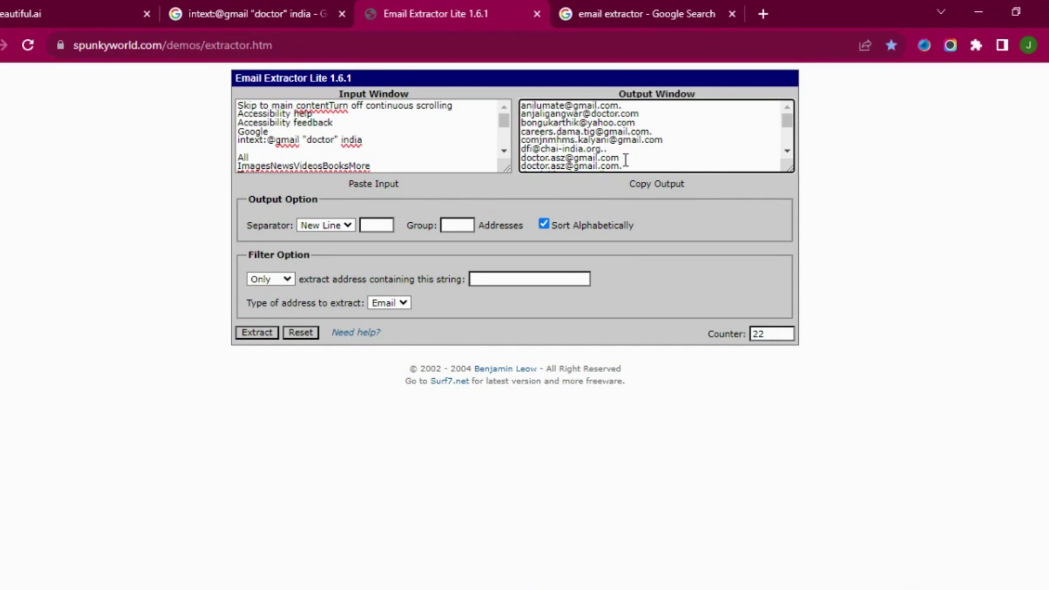
{"action": "key", "text": "ctrl+a"}
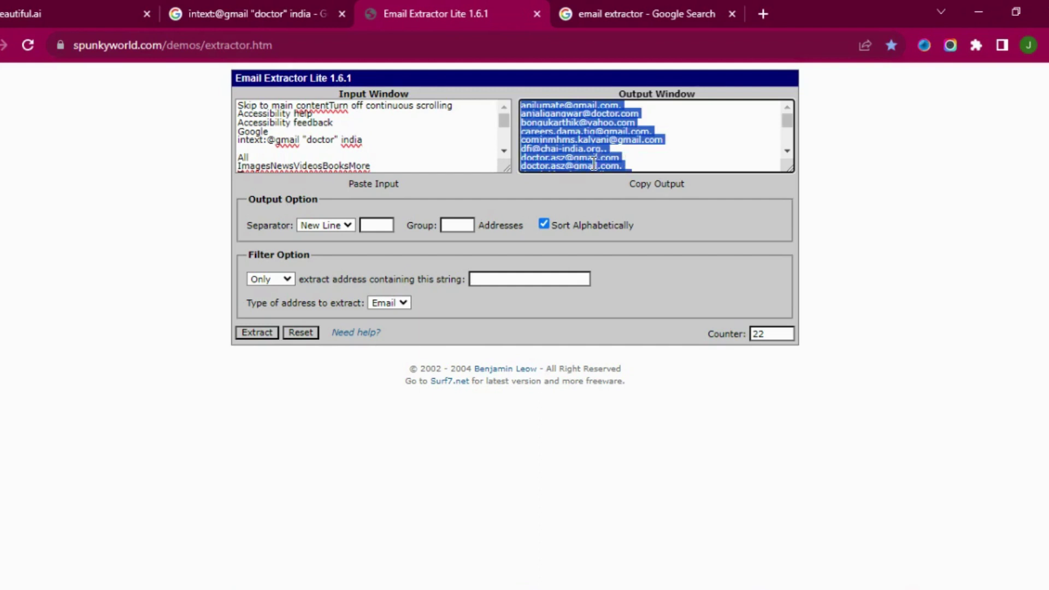
In Book1, paste the 22 addresses at cell A1 and widen column A to fit
{"action": "left_click", "coordinate": [300, 553]}
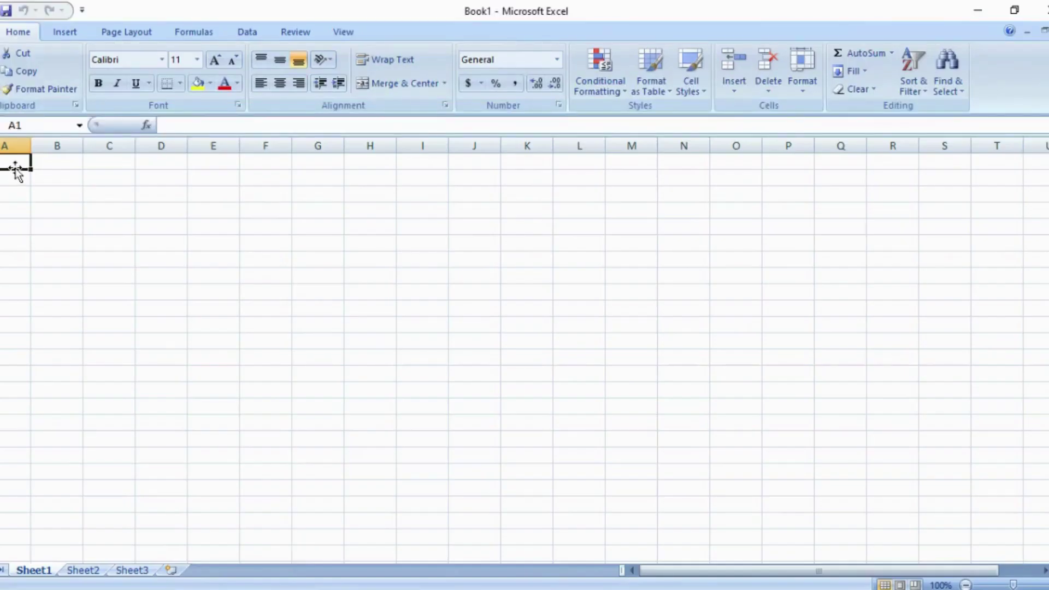
{"action": "right_click", "coordinate": [16, 160]}
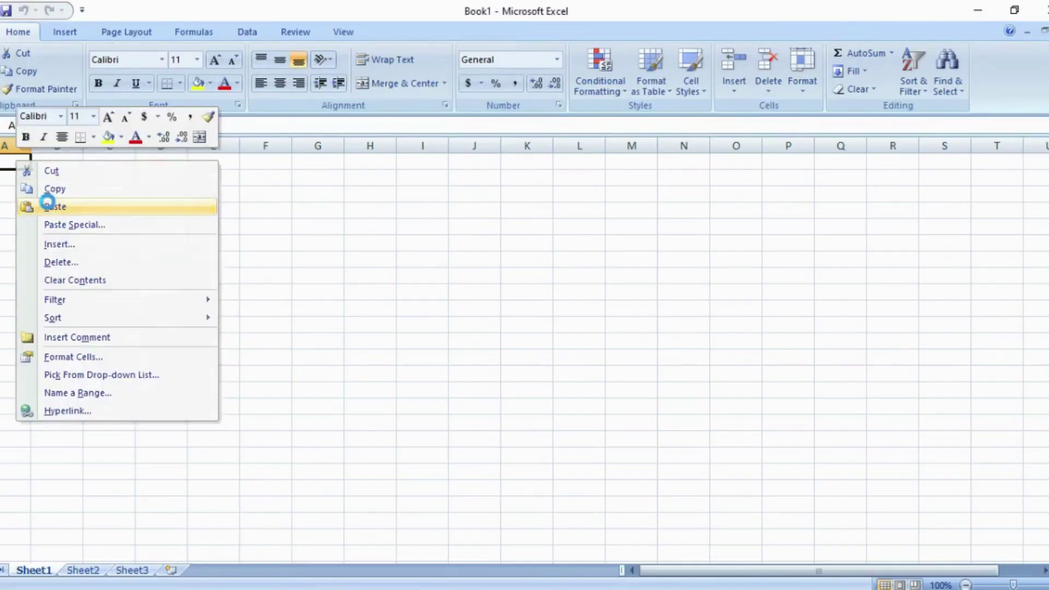
{"action": "left_click", "coordinate": [48, 202]}
{"action": "left_click_drag", "start_coordinate": [31, 146], "coordinate": [221, 173]}
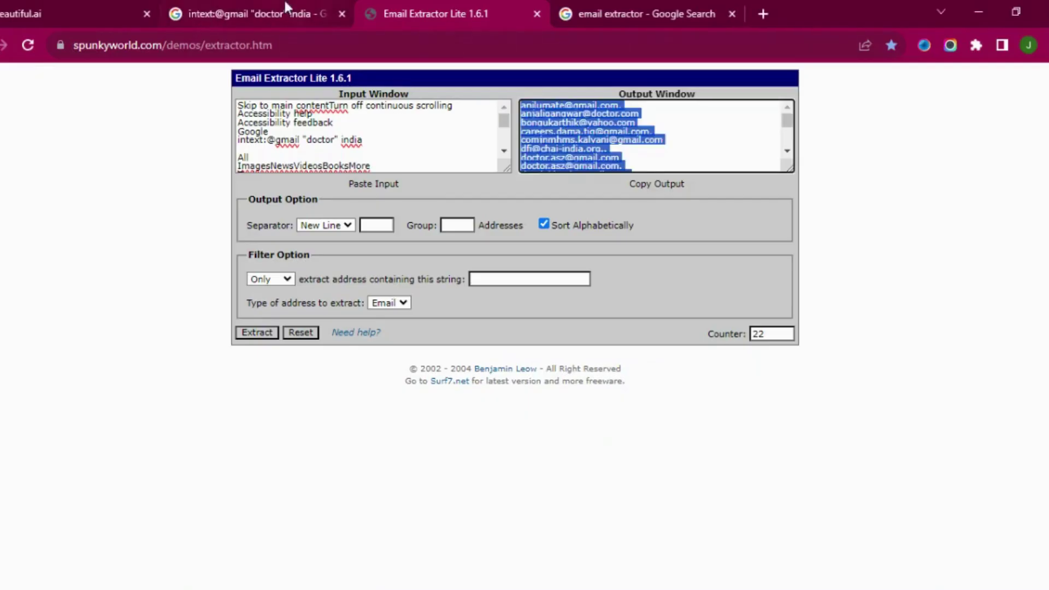
Switch to the doctor results tab and highlight 'doctor' in the search box
{"action": "left_click", "coordinate": [284, 11]}
{"action": "left_click", "coordinate": [288, 95]}
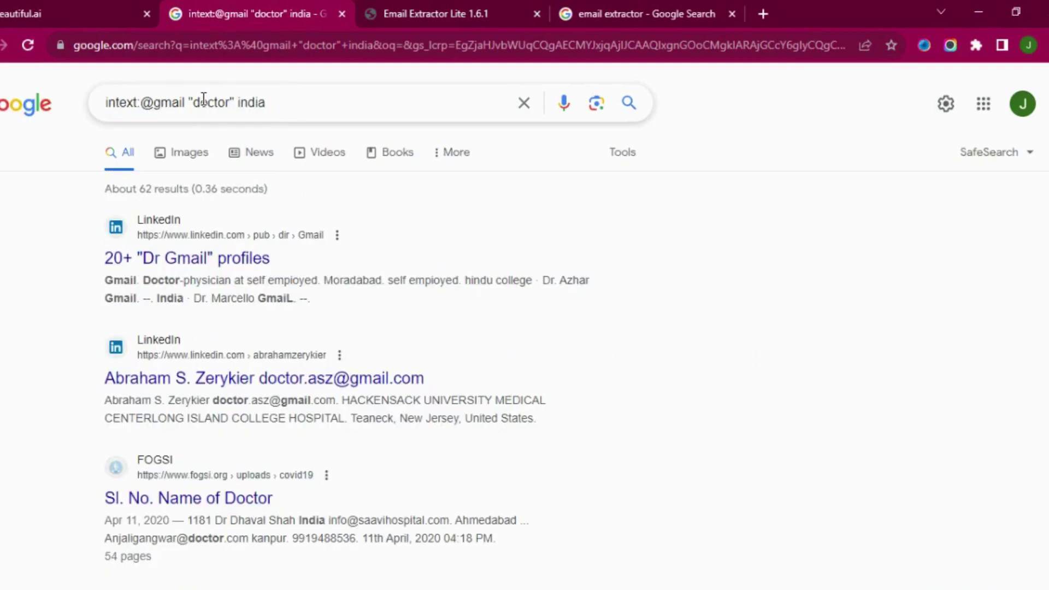
{"action": "left_click_drag", "start_coordinate": [193, 103], "coordinate": [280, 102]}
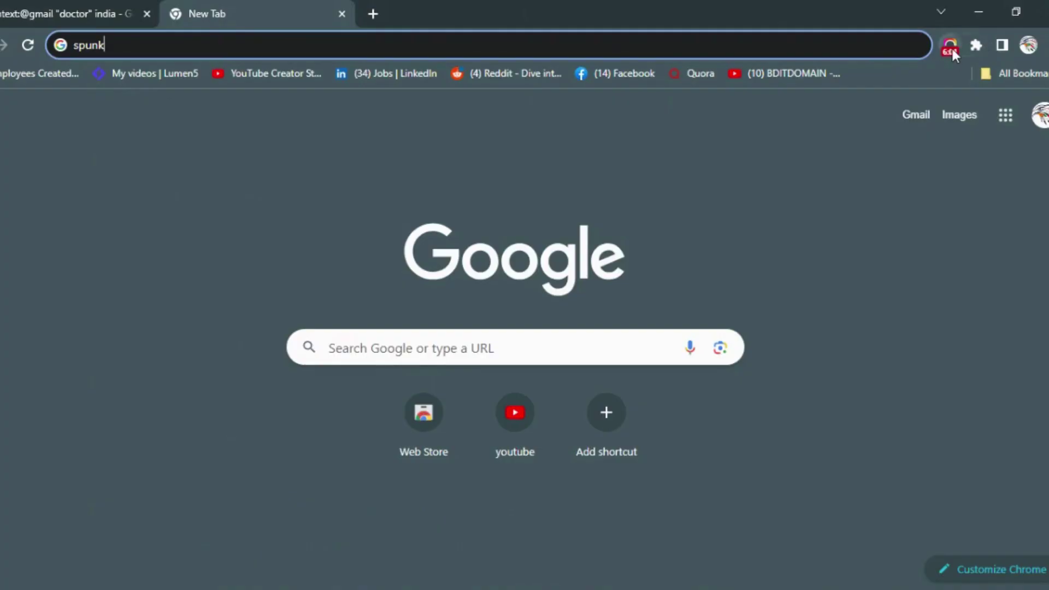
{"action": "left_click", "coordinate": [950, 48]}
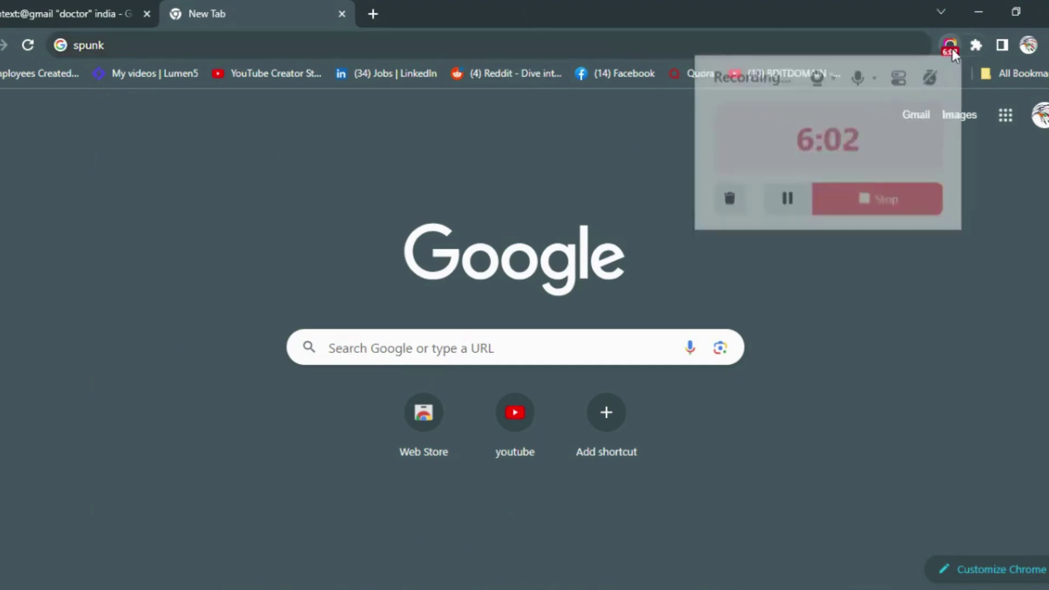